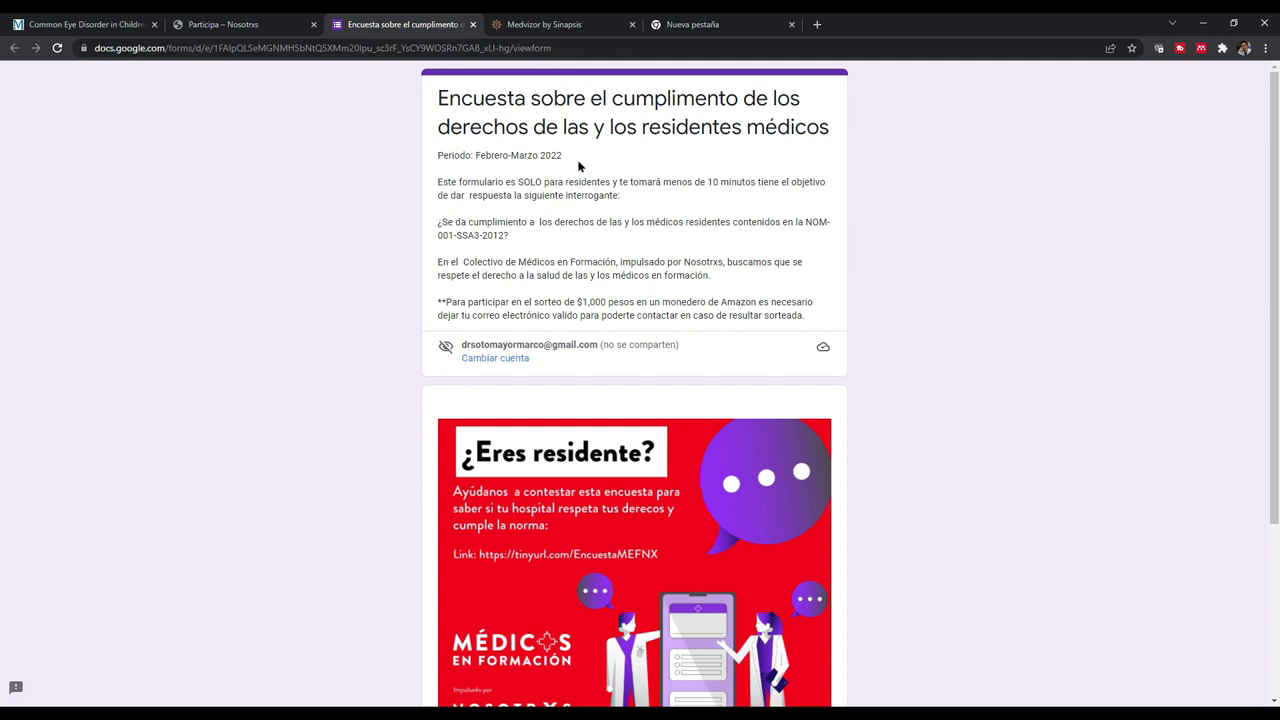
Highlight the NOM-001-SSA3-2012 reference in the survey introduction and continue to the respondent data page.
drag(806, 224, 511, 240)
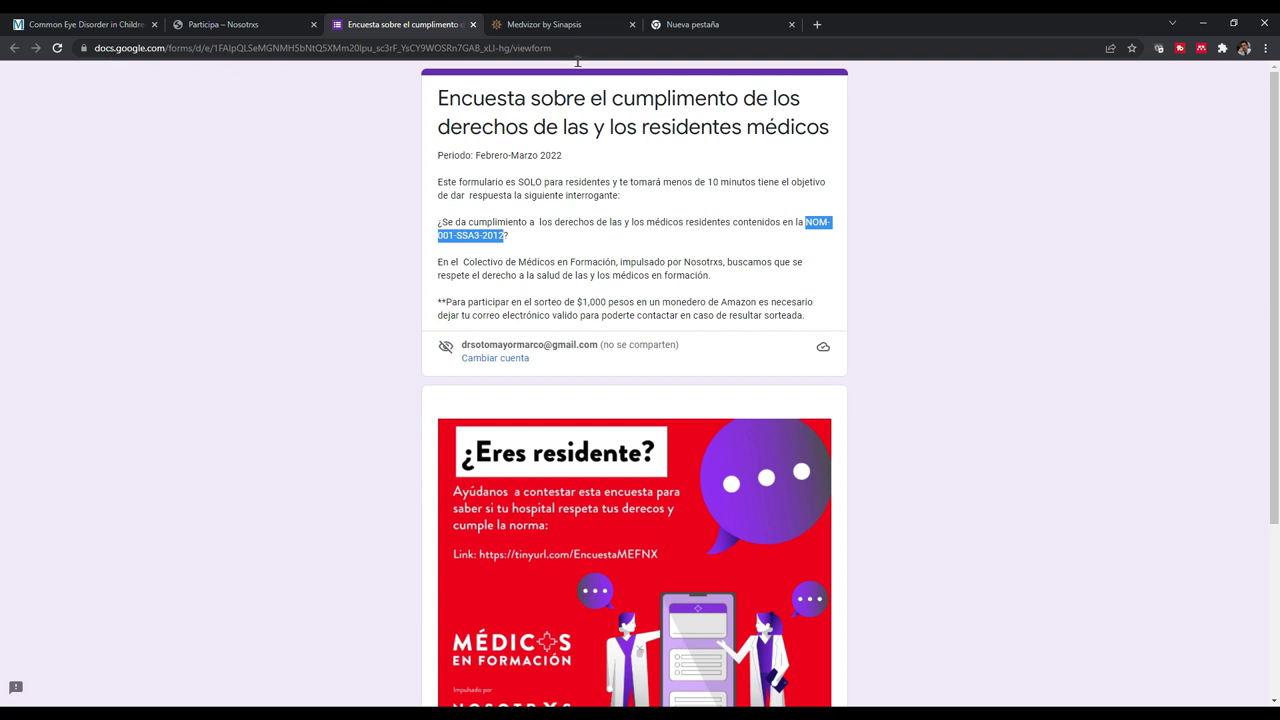
scroll(1000, 347, down, 3)
click(472, 604)
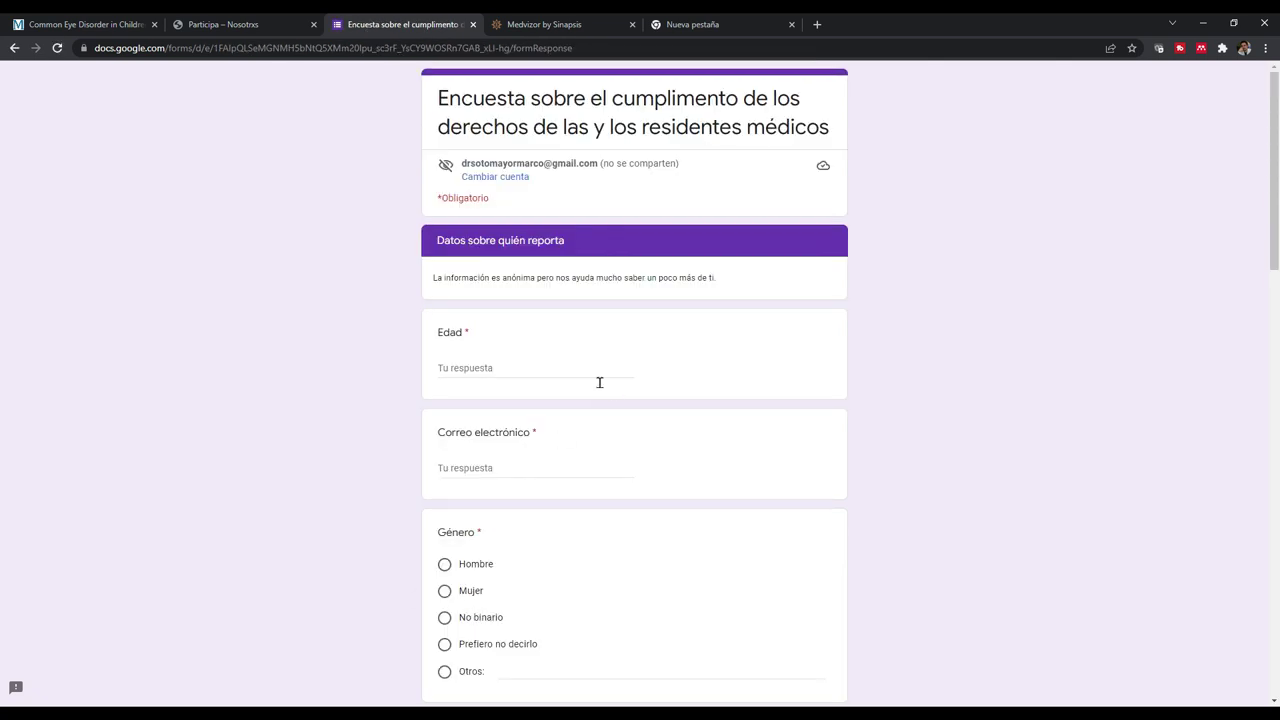
Enter 33 as the age and fill in the respondent's e-mail address.
click(535, 376)
scroll(530, 378, down, 5)
scroll(528, 377, up, 5)
text(33)
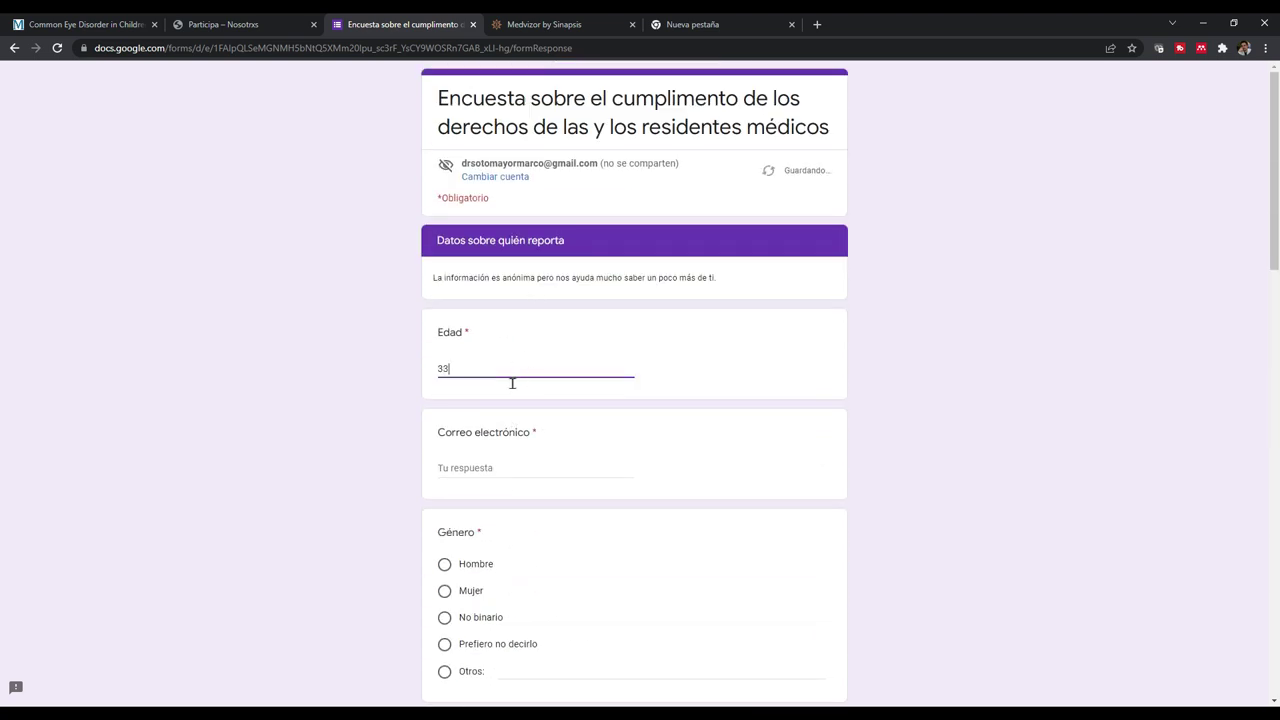
click(500, 476)
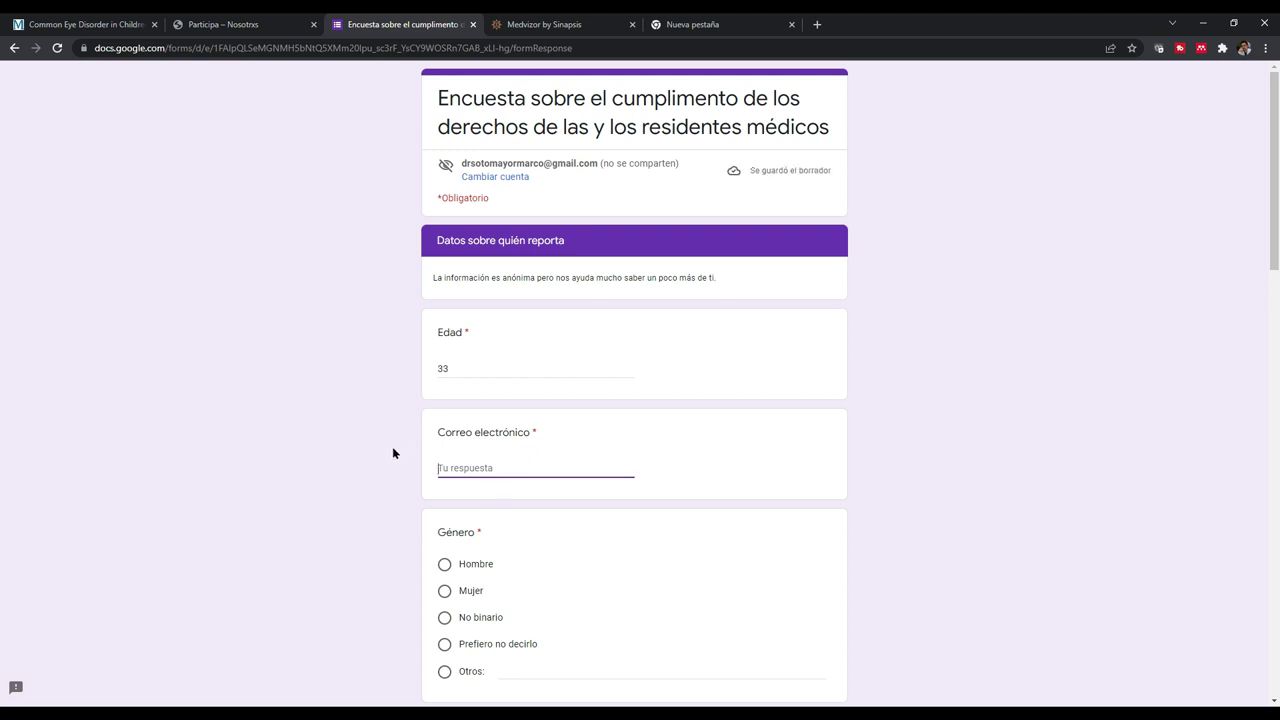
click(394, 449)
click(545, 484)
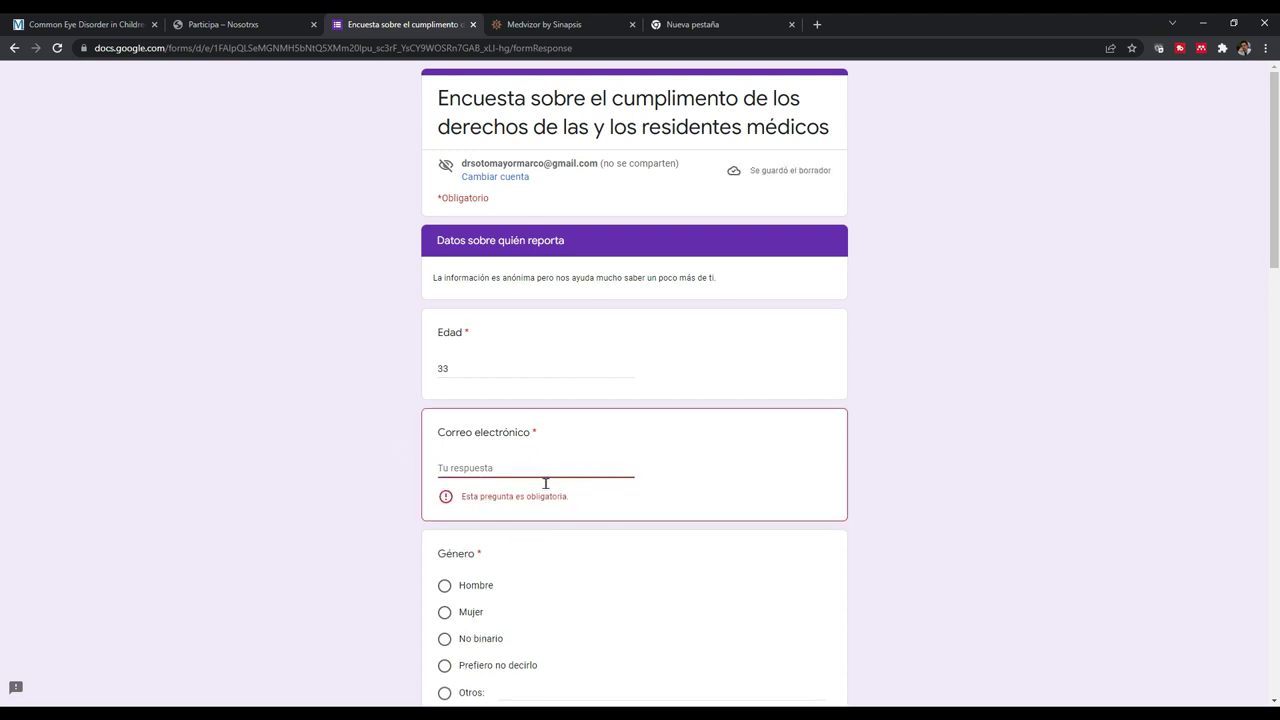
click(528, 495)
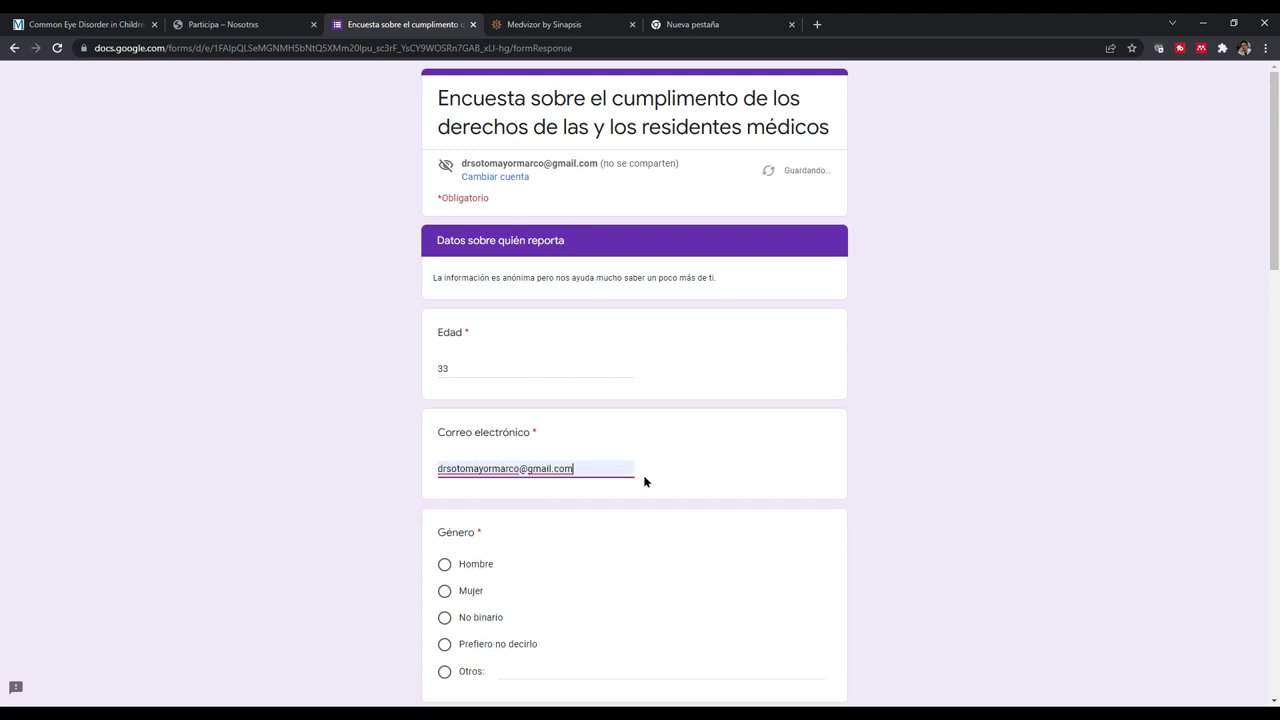
Answer Hombre for the gender and Mexicana for the nationality.
scroll(646, 480, down, 2)
click(453, 372)
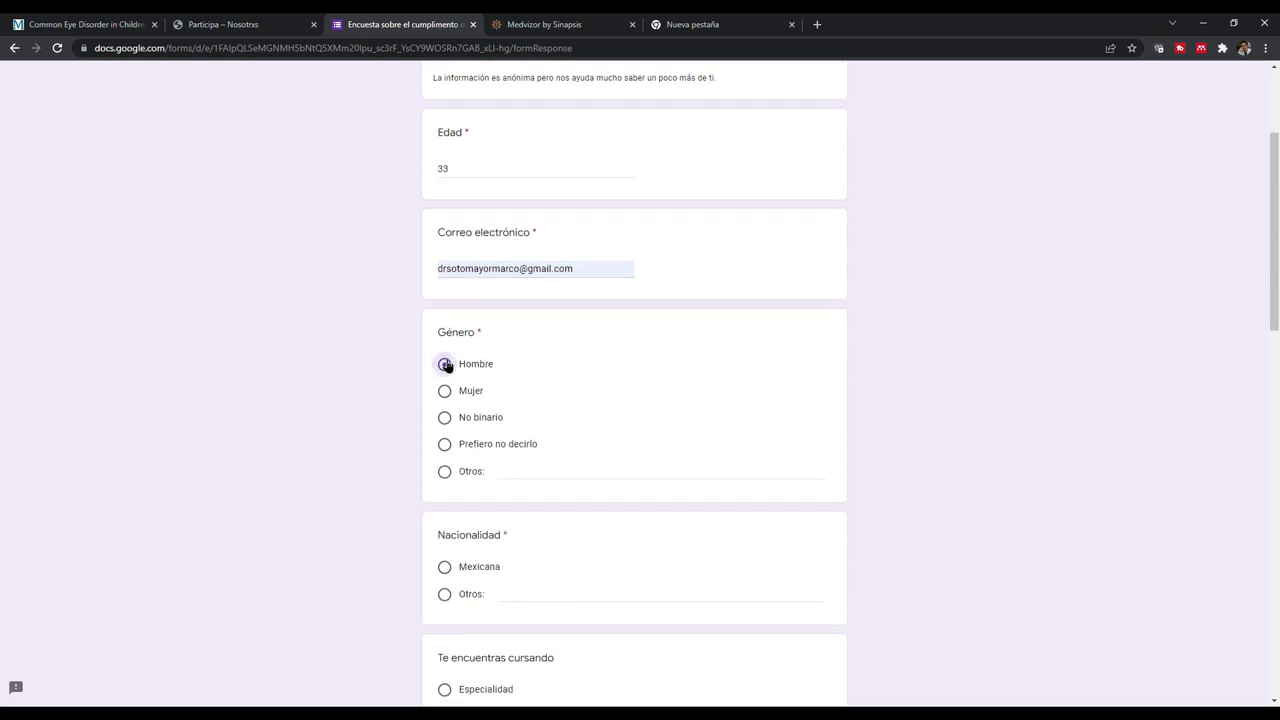
scroll(577, 400, down, 2)
click(444, 367)
Choose Especialidad as the current training level and mark the specialty being studied.
scroll(524, 384, down, 2)
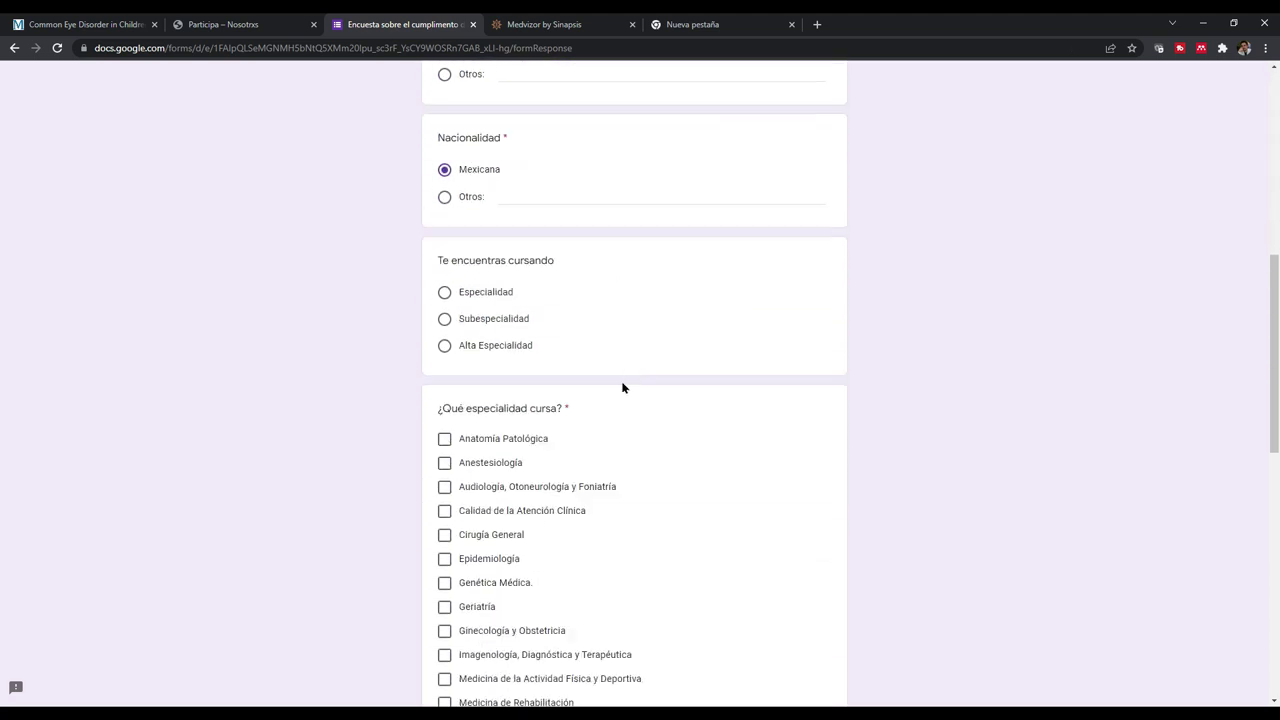
click(445, 291)
scroll(669, 329, down, 3)
click(444, 361)
Choose R1 as the current residency year and continue to the page about the training site.
scroll(808, 368, down, 5)
scroll(778, 377, down, 1)
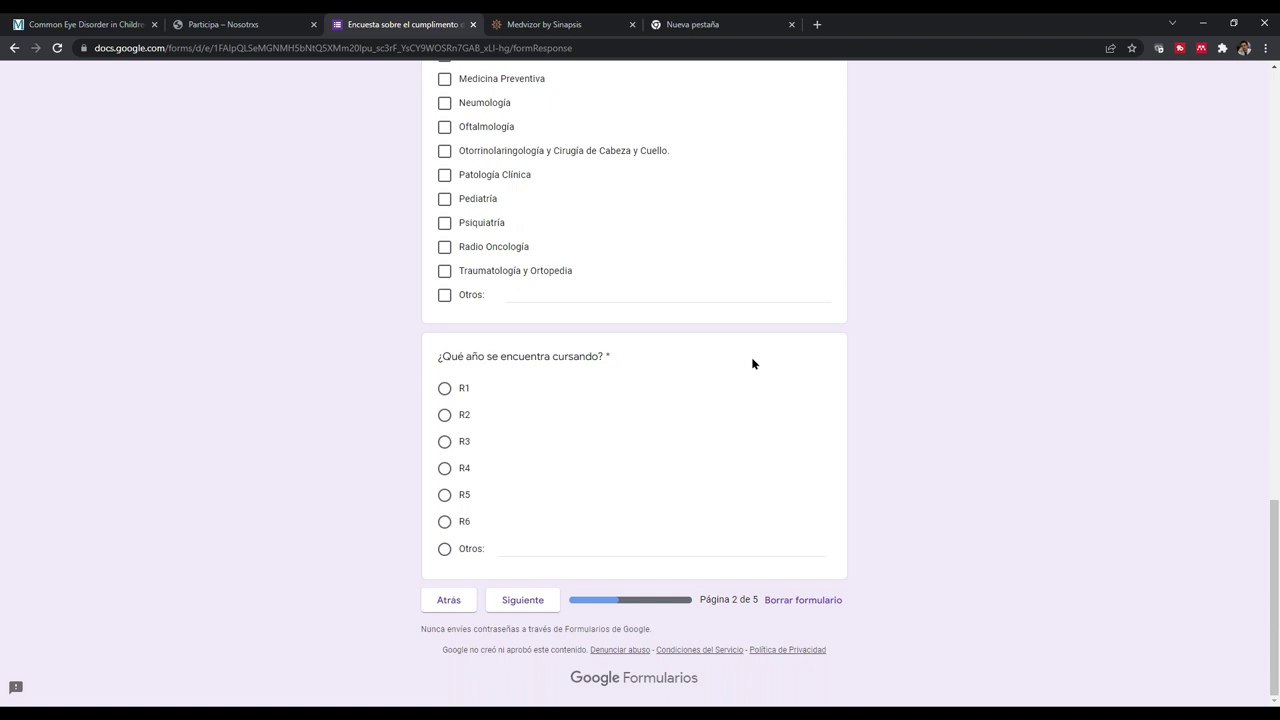
click(445, 389)
click(522, 600)
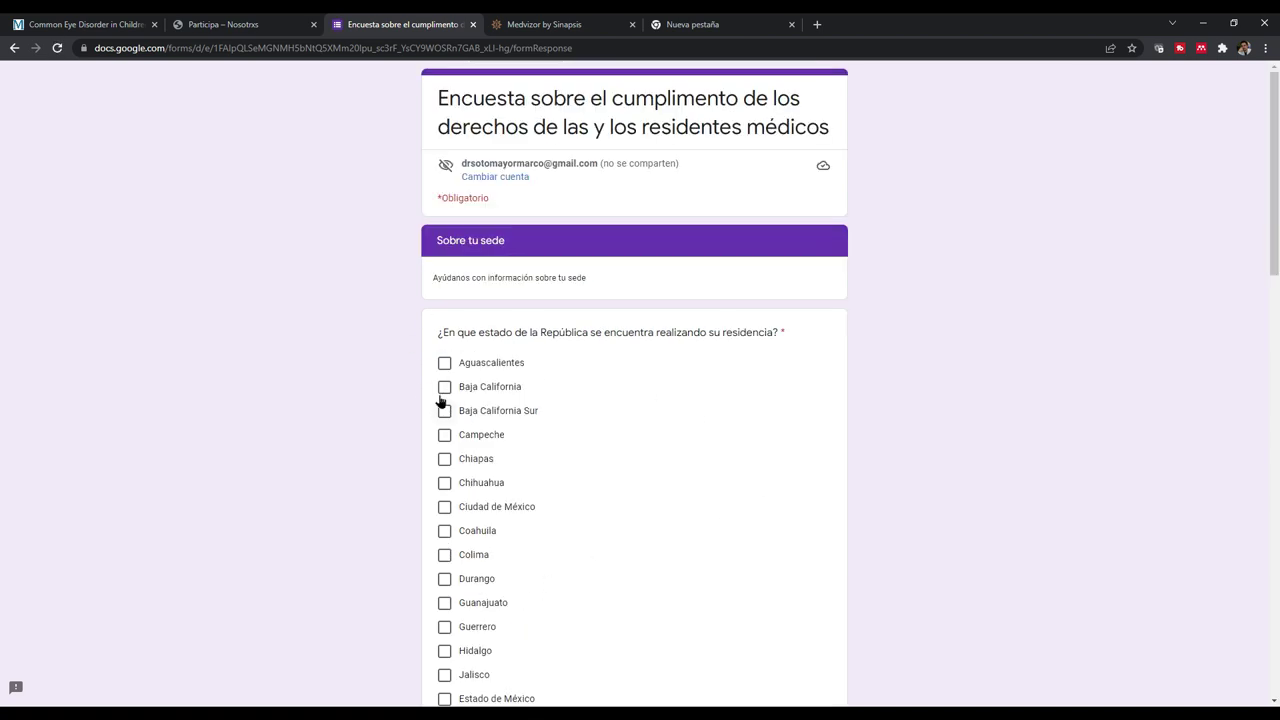
Select Ciudad de México as the state of the residency and Hospital General as the hospital type.
click(460, 510)
scroll(695, 484, down, 8)
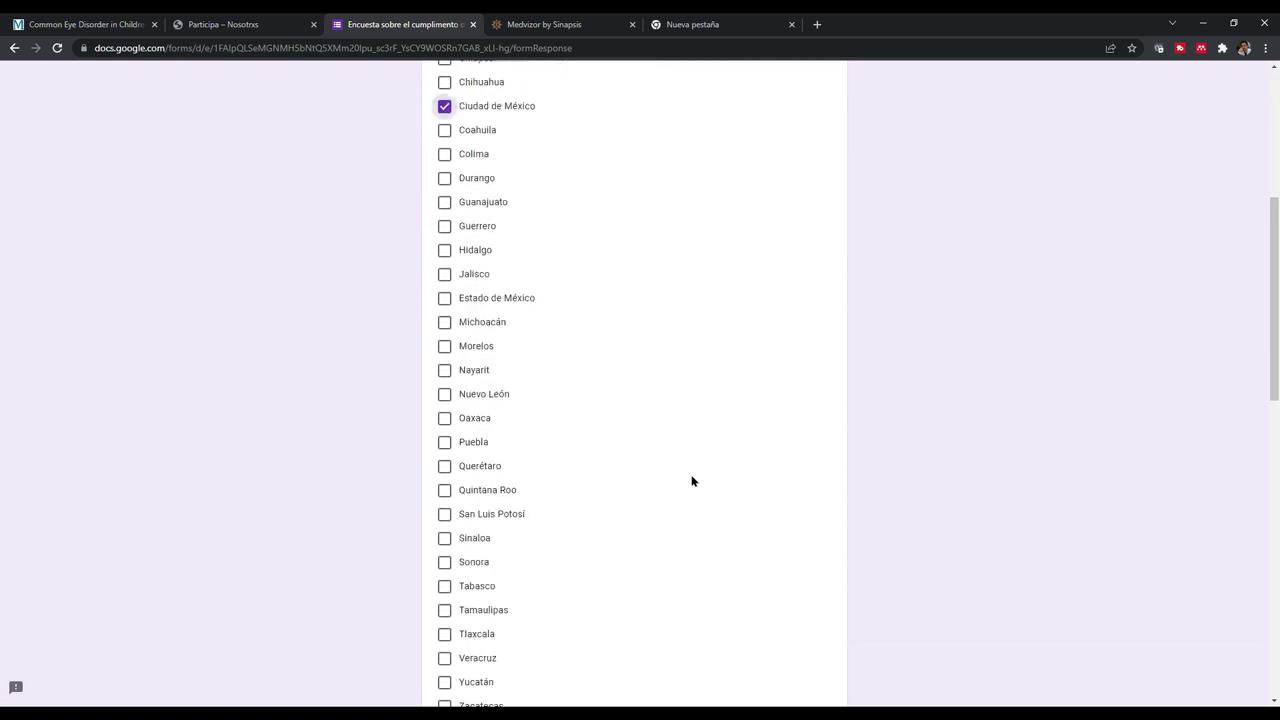
scroll(646, 410, down, 2)
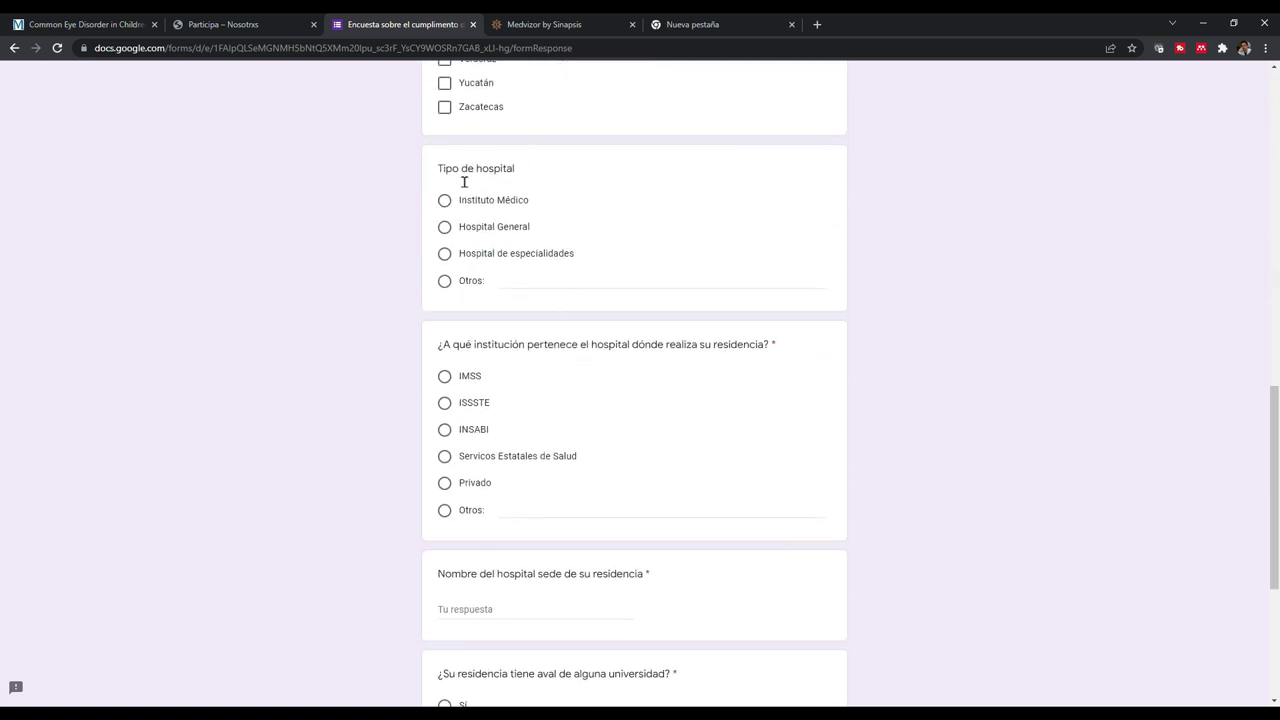
click(445, 227)
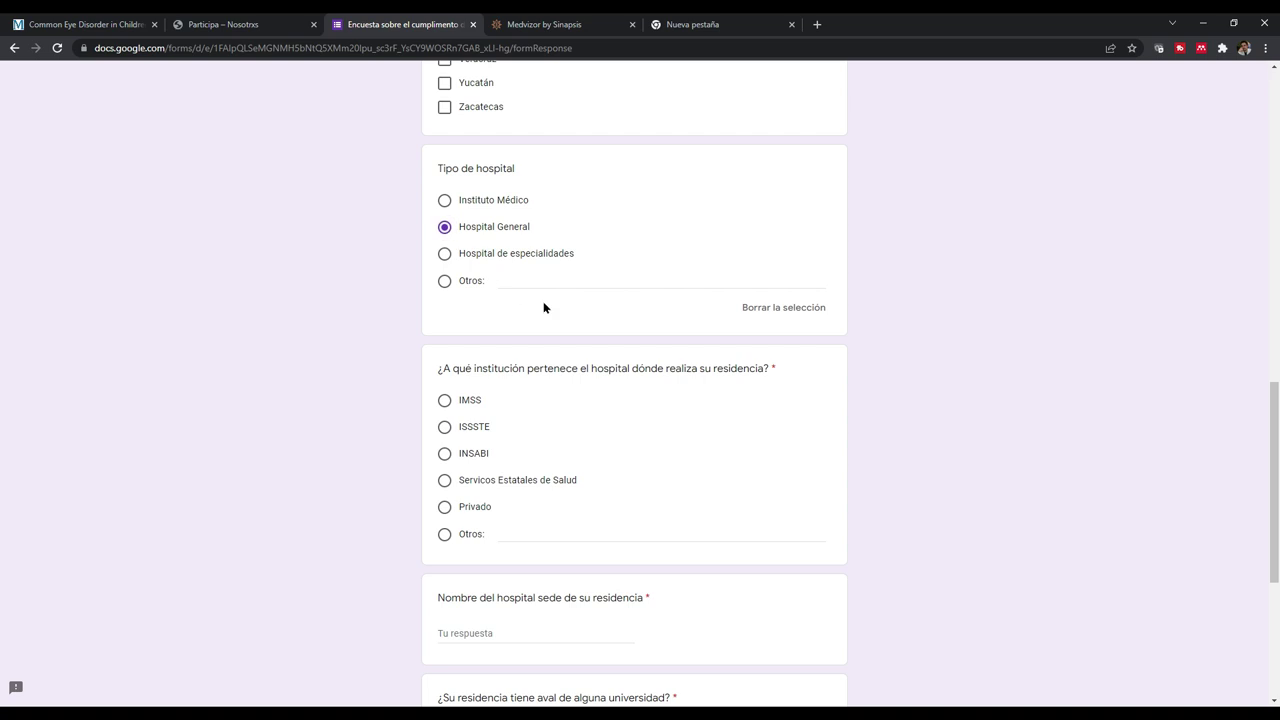
Choose IMSS as the hospital's institution and enter CMNSXXI as the name of the host hospital.
scroll(550, 308, down, 1)
click(445, 268)
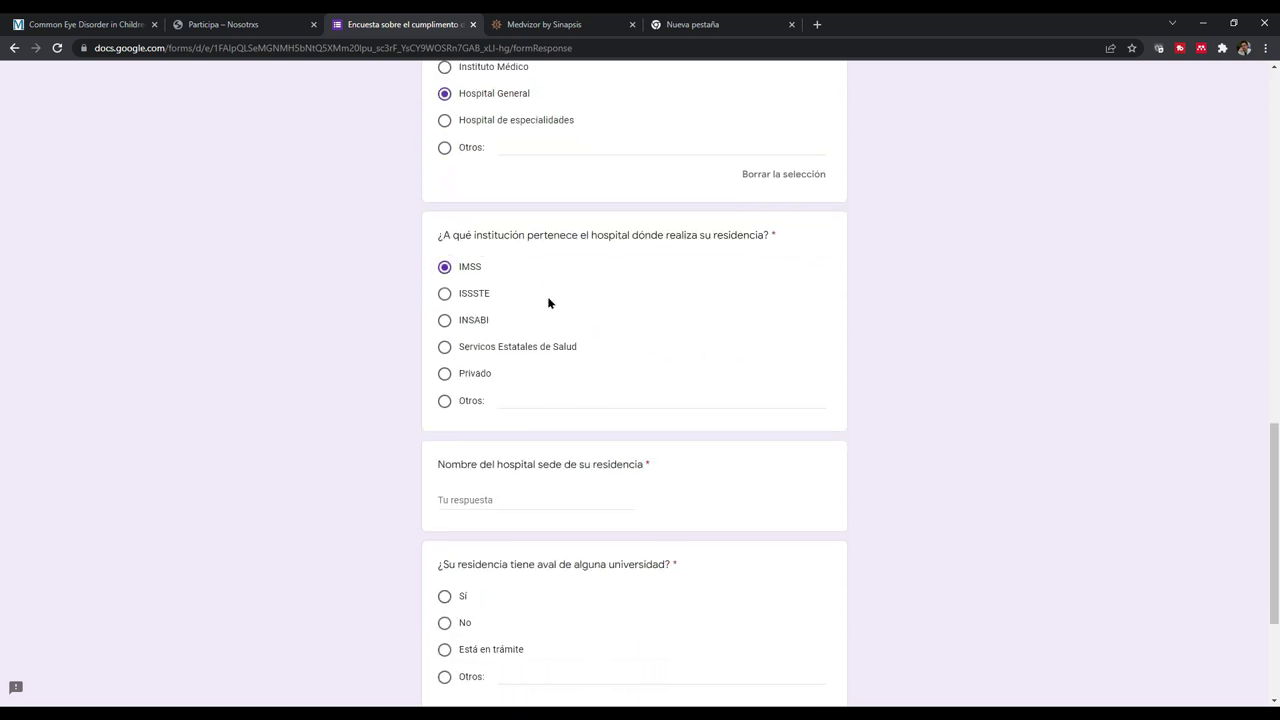
scroll(580, 320, down, 2)
click(603, 311)
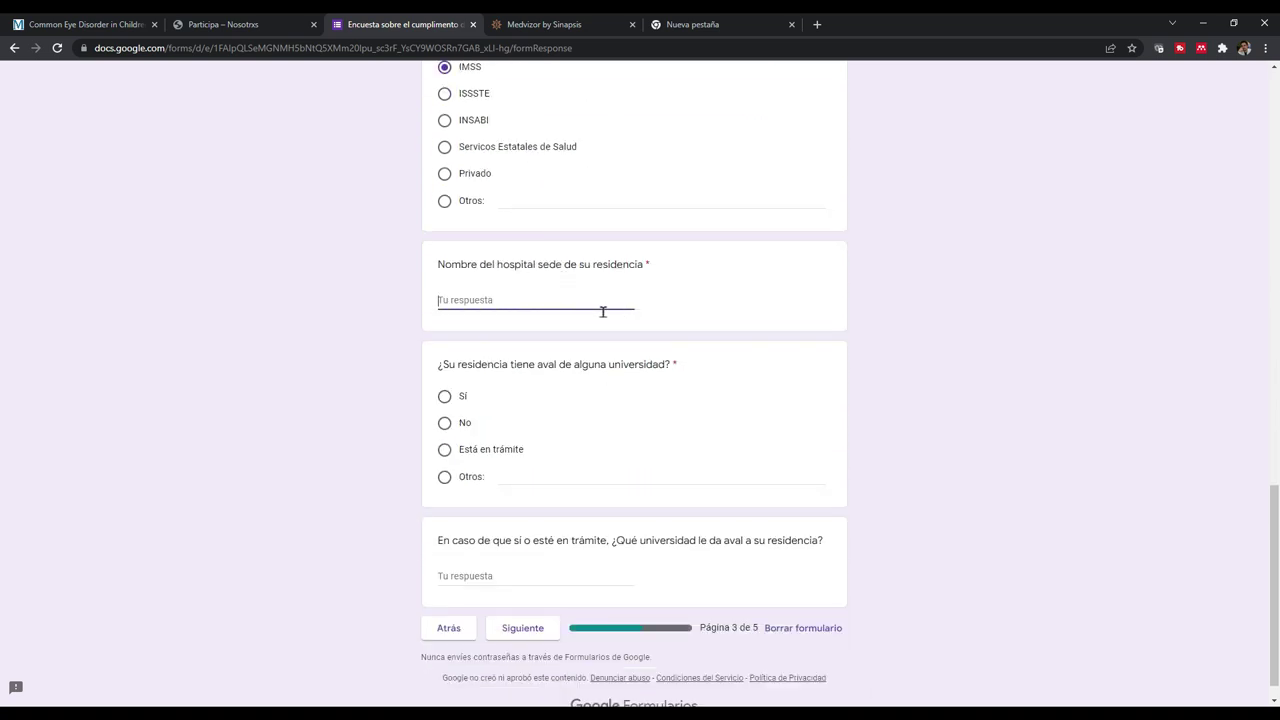
text(CMNSXXI)
Answer Sí to university endorsement with UNAM as the university, and continue to the norm compliance page.
click(446, 397)
scroll(540, 450, down, 1)
click(543, 553)
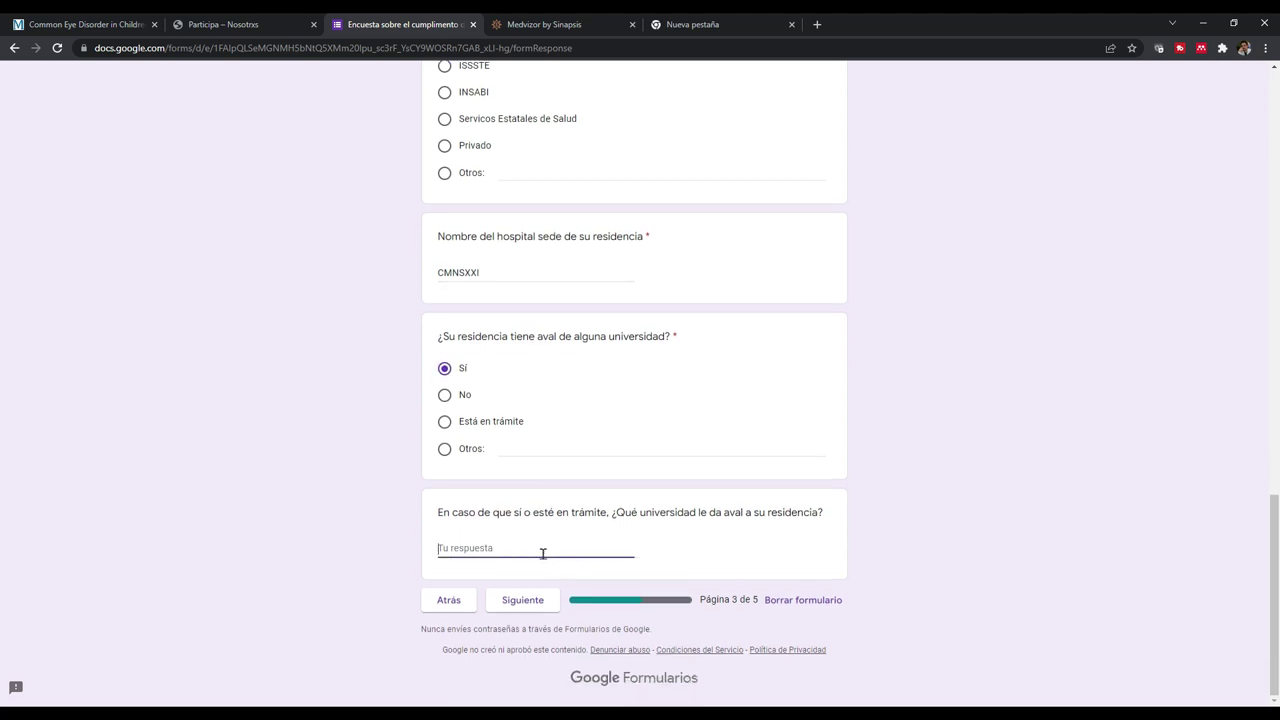
text(UNAM,)
key(BackSpace)
click(531, 608)
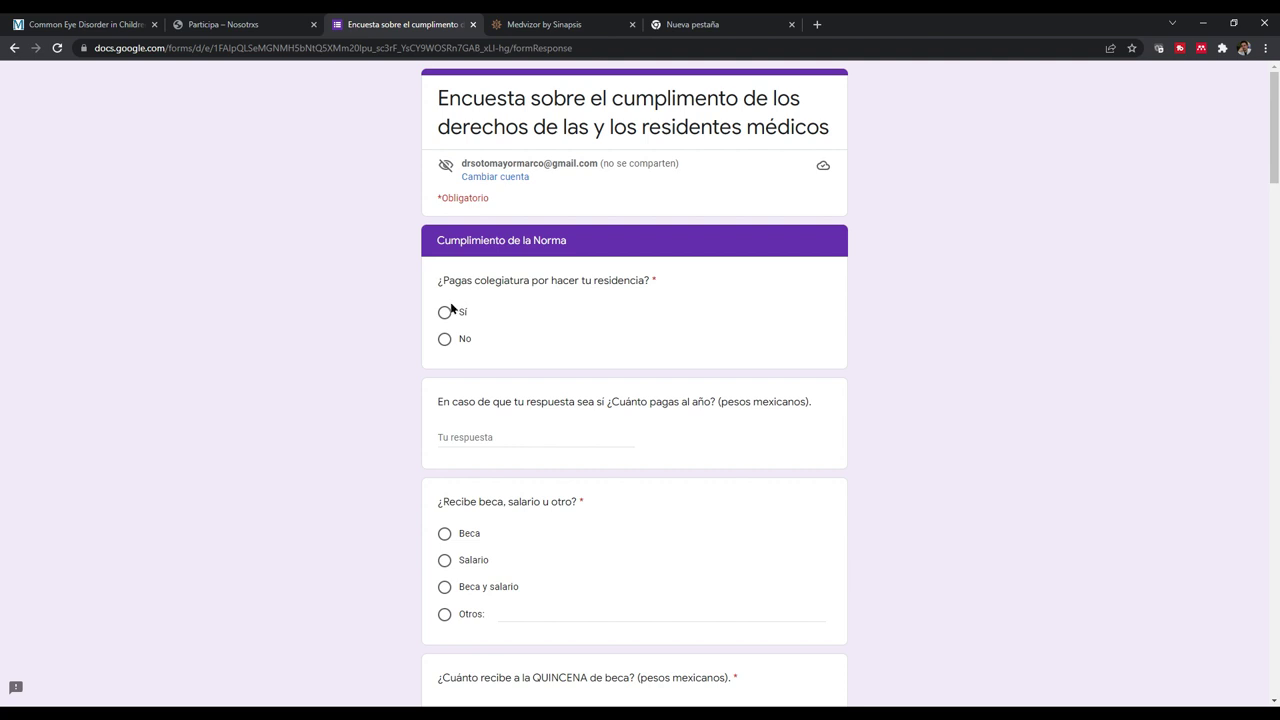
Answer the payment questions with No for tuition, Beca as the income type and 15000 pesos received per fortnight.
click(445, 340)
scroll(604, 354, down, 2)
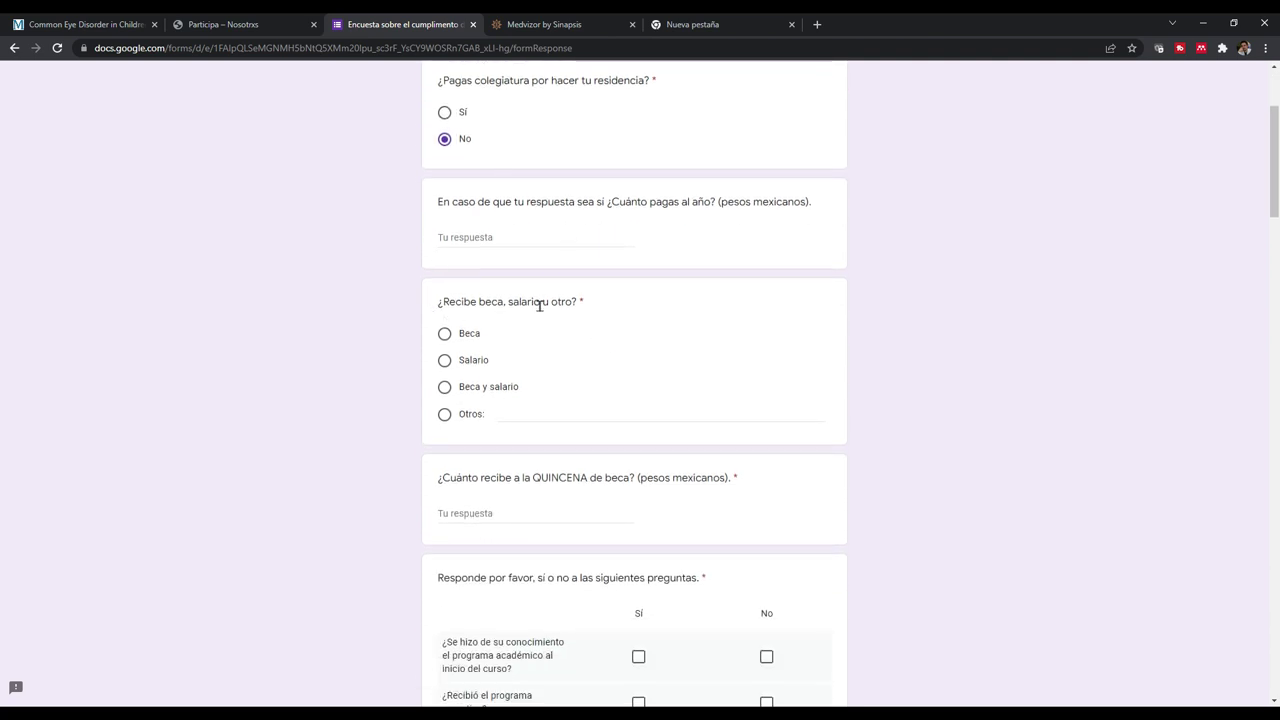
click(446, 333)
scroll(451, 340, down, 1)
click(537, 389)
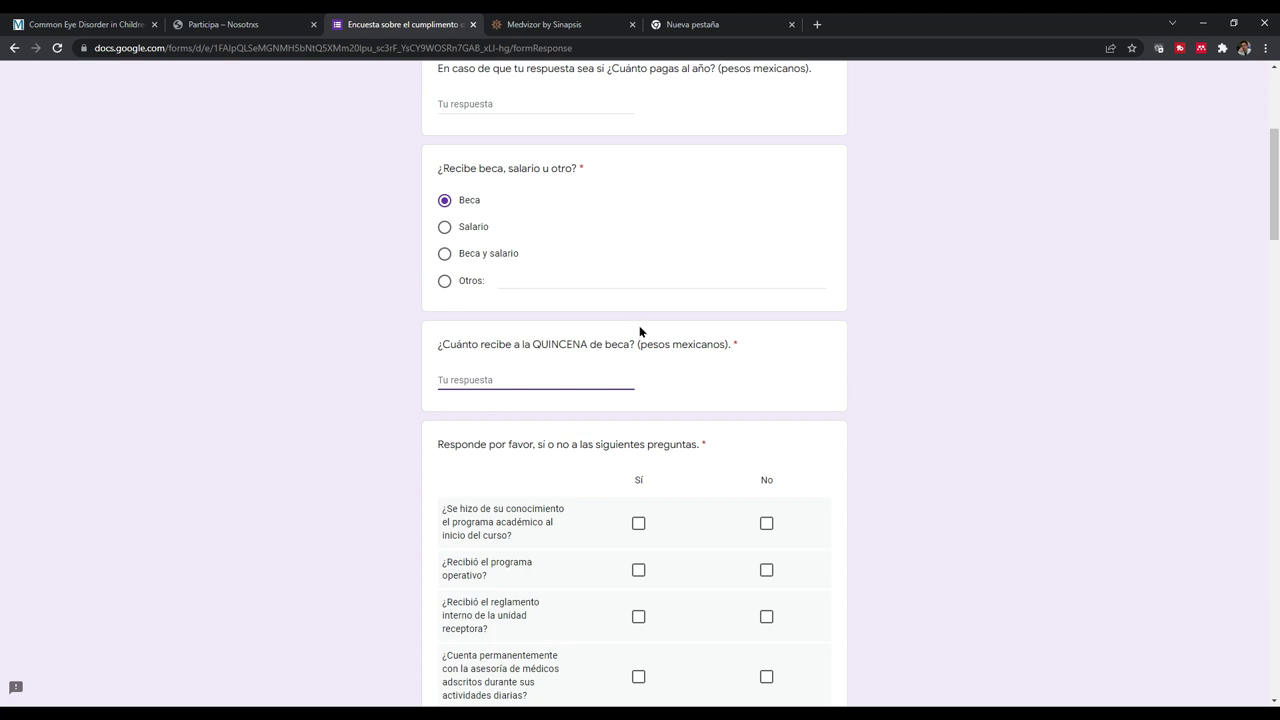
text(15000)
In the yes/no grid, mark Sí for knowing the academic programme and No for receiving the operating programme and the internal regulations.
scroll(575, 410, down, 2)
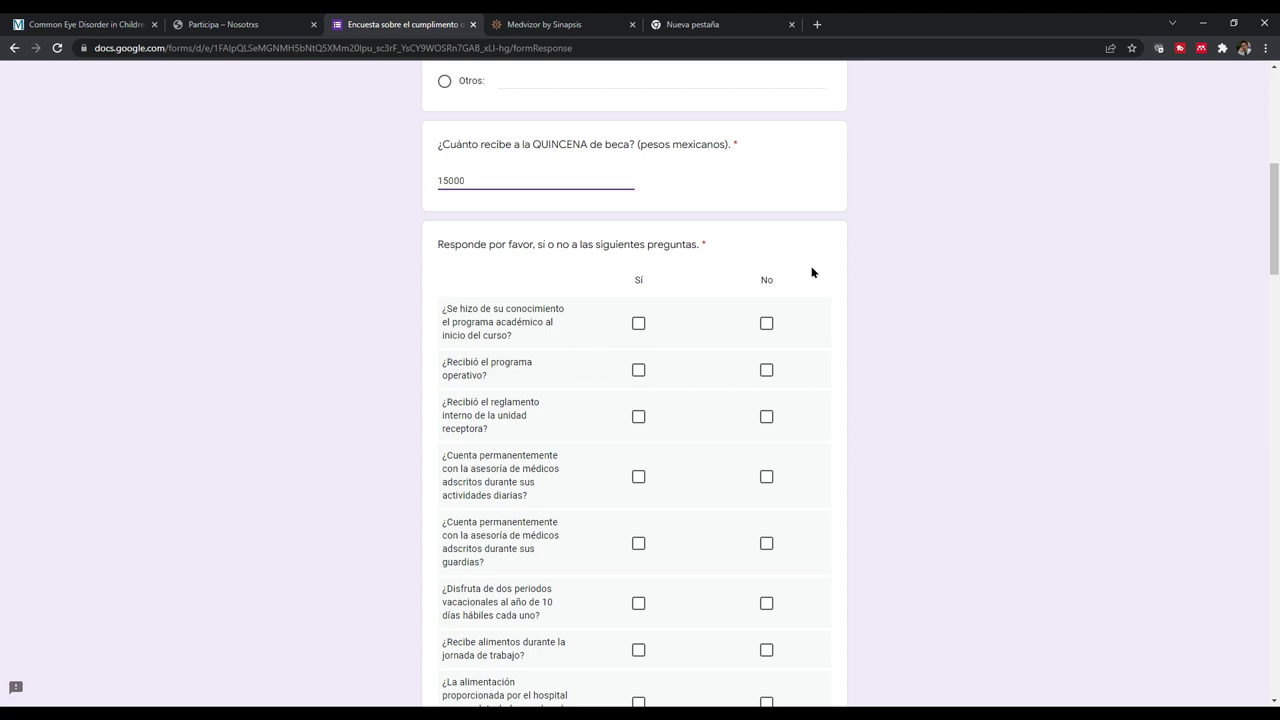
scroll(695, 350, down, 1)
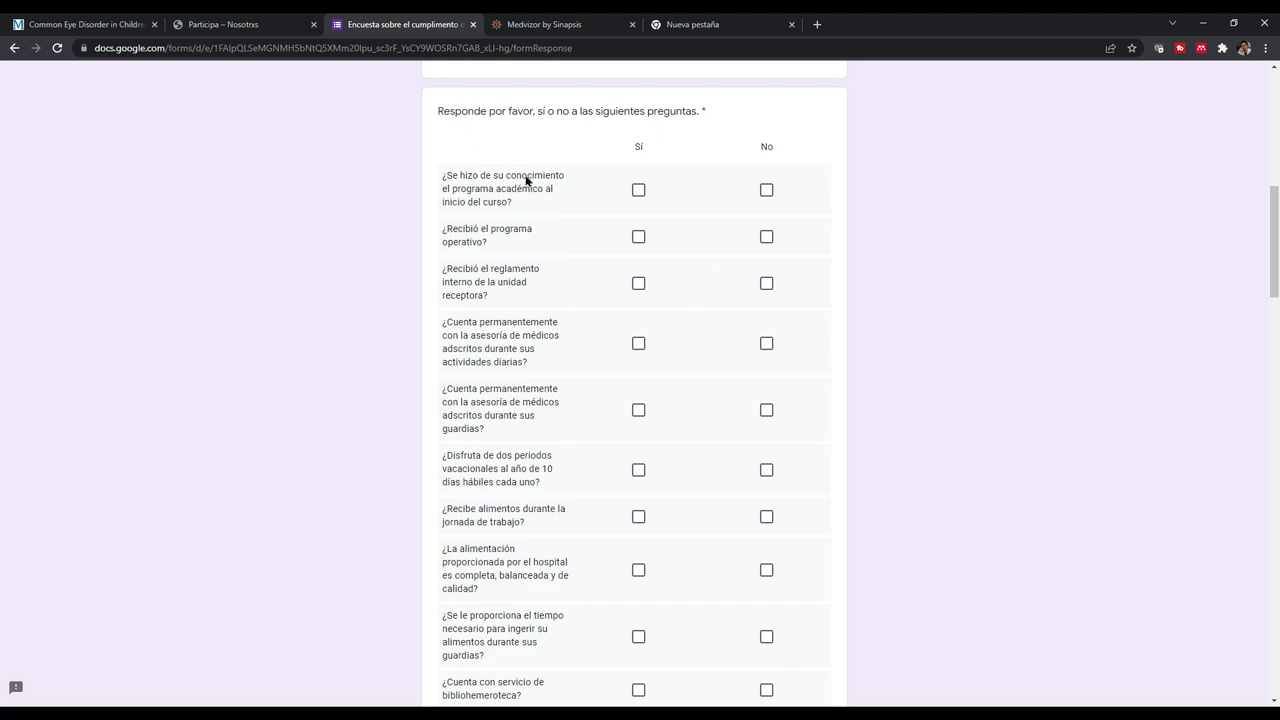
click(639, 190)
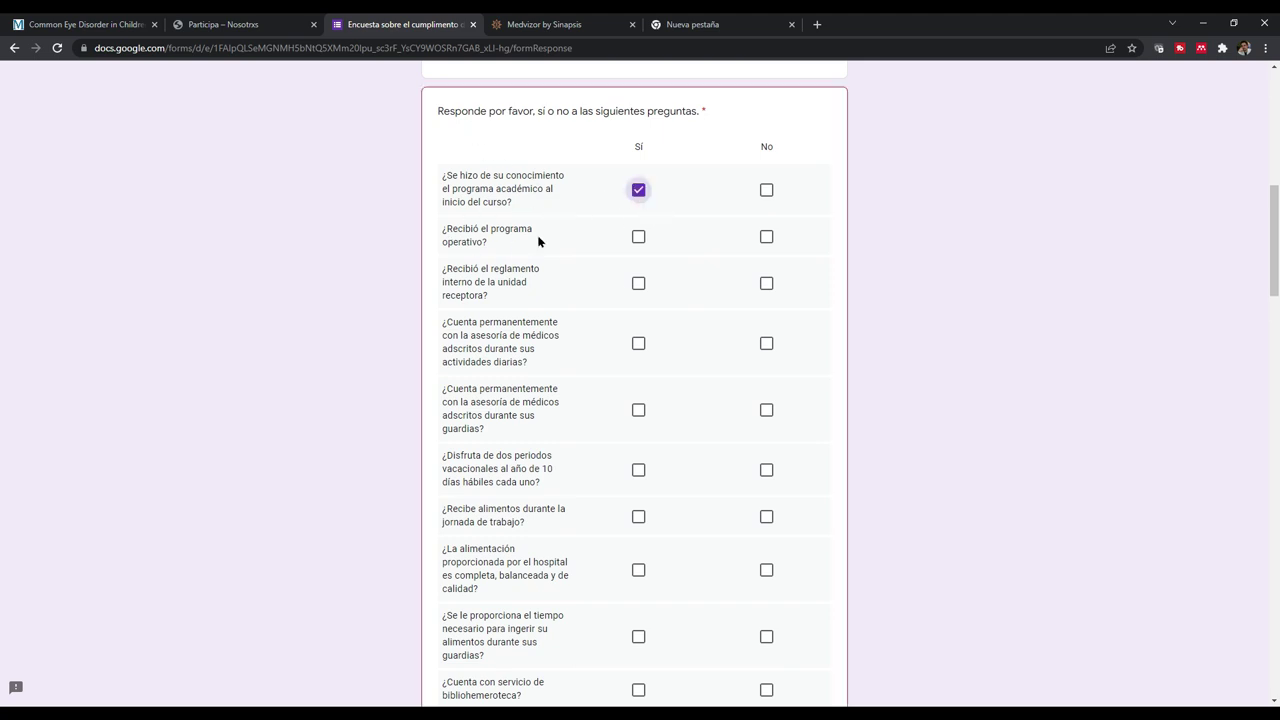
click(769, 240)
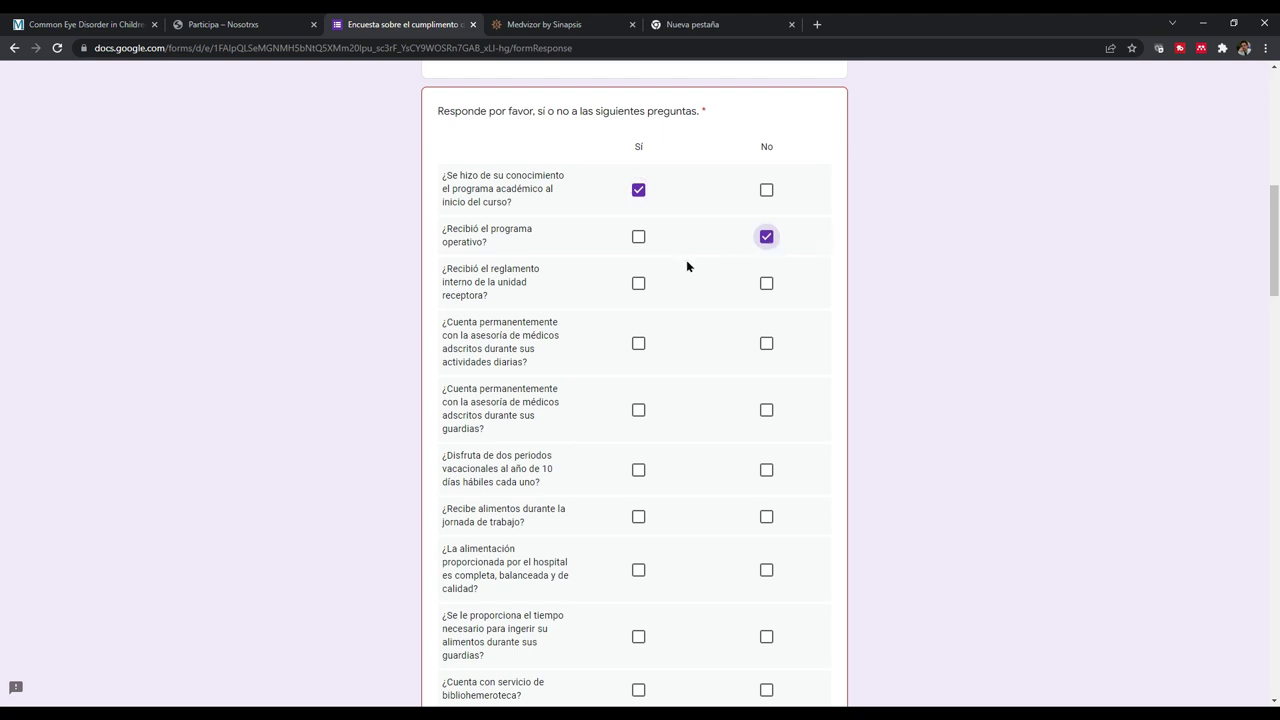
scroll(568, 258, down, 2)
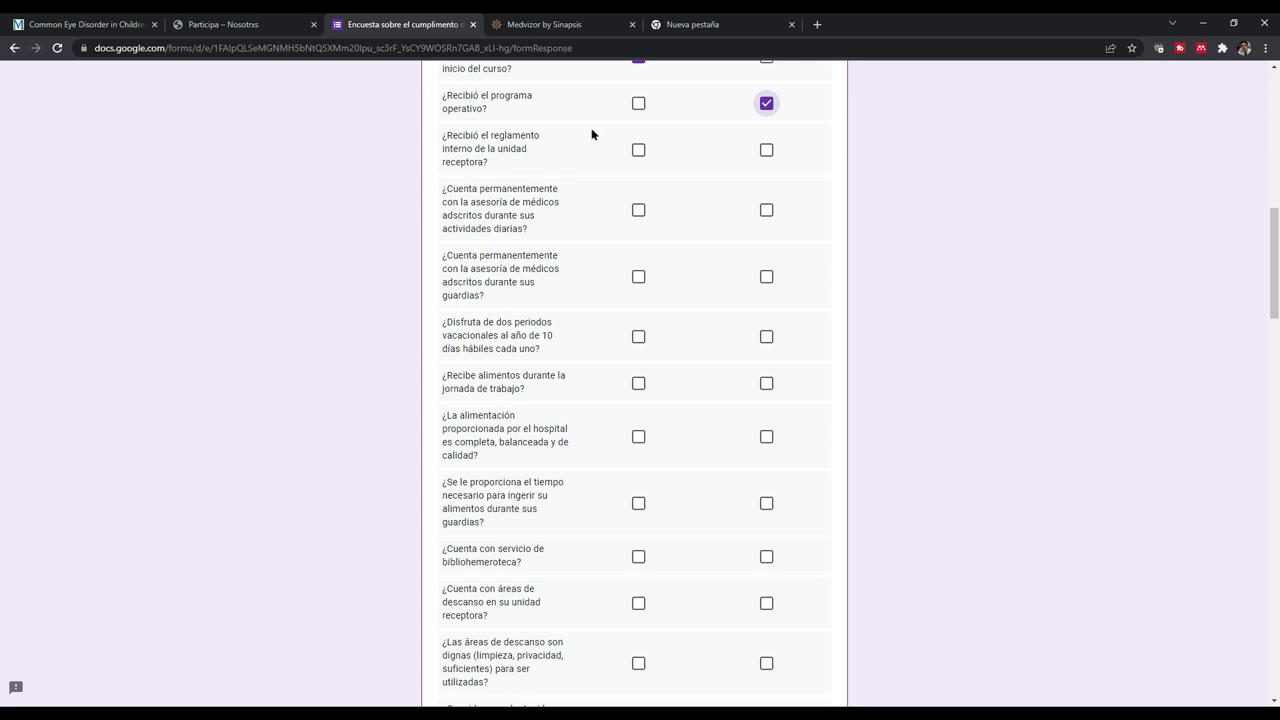
click(768, 150)
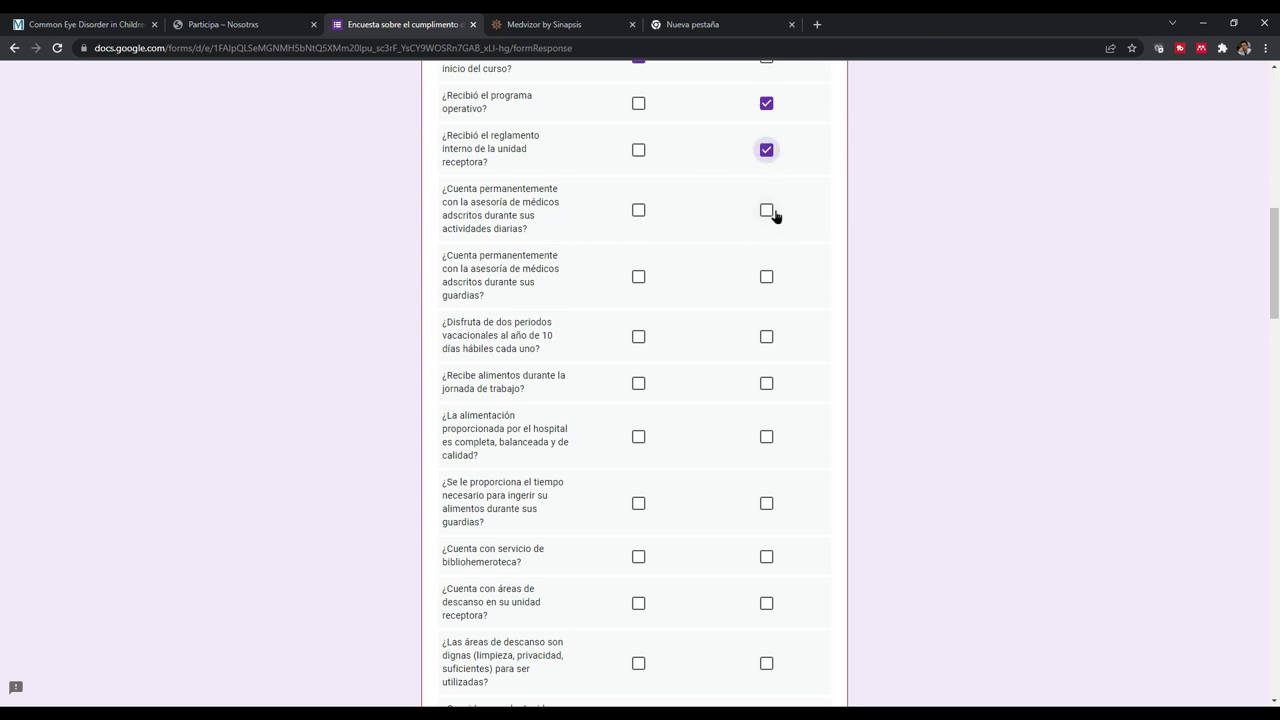
Mark Sí for permanent advice from attending physicians during daily activities and No for advice during on-call shifts.
click(641, 212)
scroll(641, 212, down, 1)
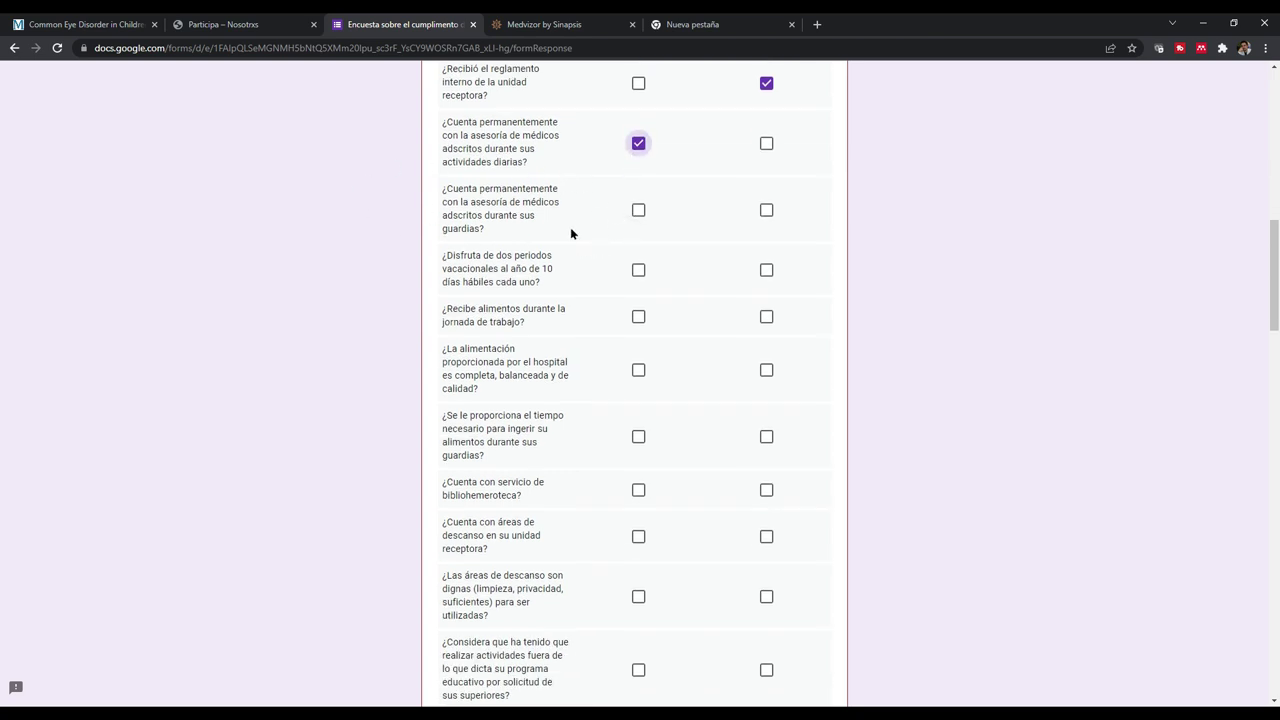
click(767, 211)
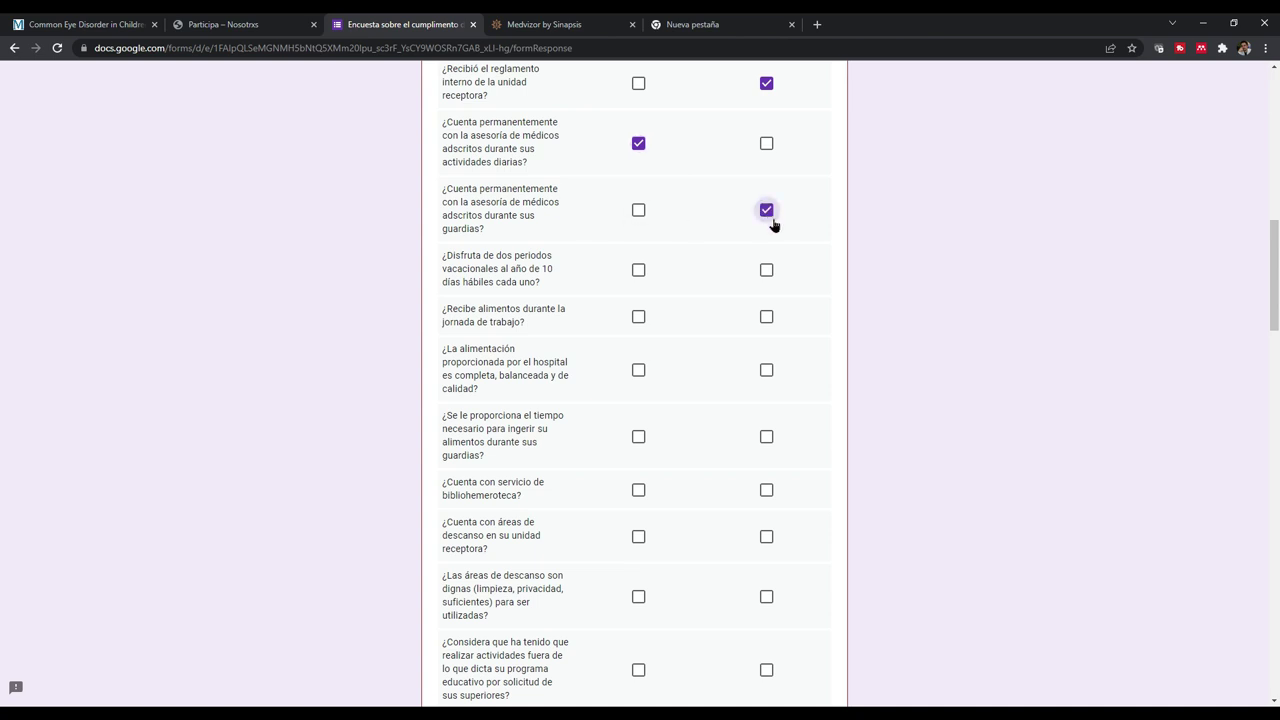
Mark Sí for the two vacation periods, food during the workday, balanced quality meals and enough time to eat on call.
scroll(604, 250, down, 2)
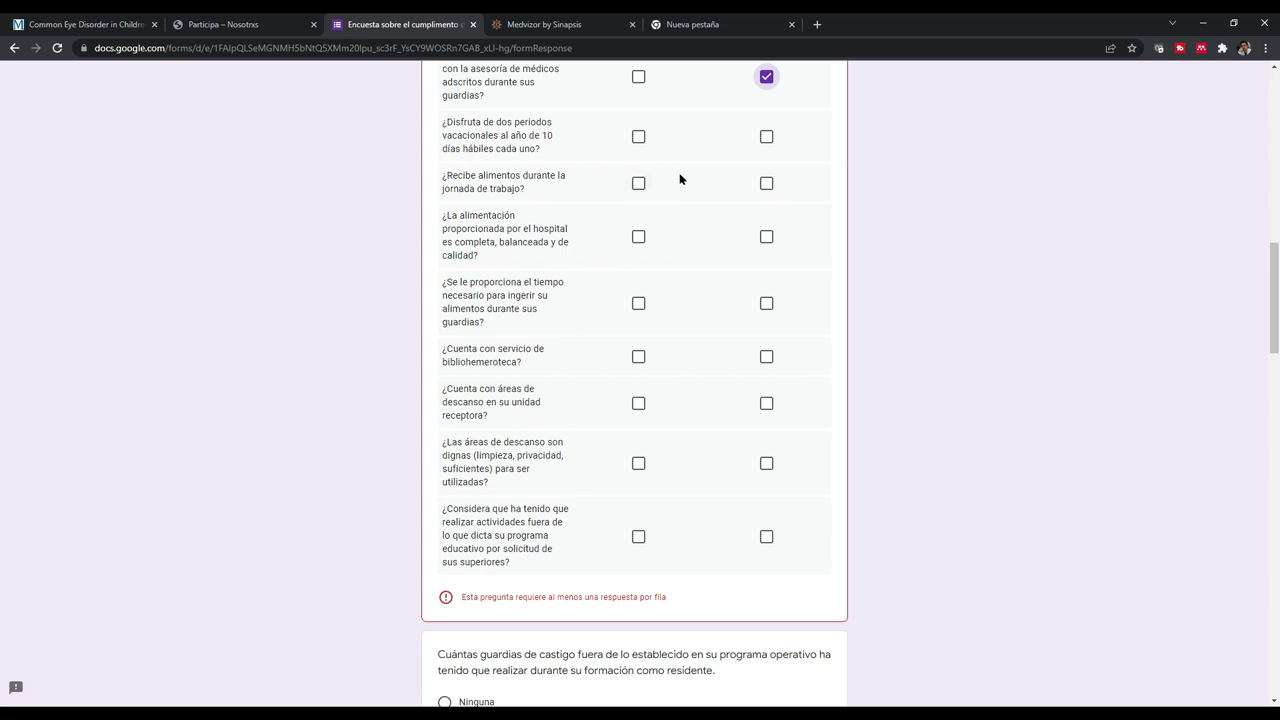
click(642, 138)
click(643, 190)
scroll(645, 191, down, 1)
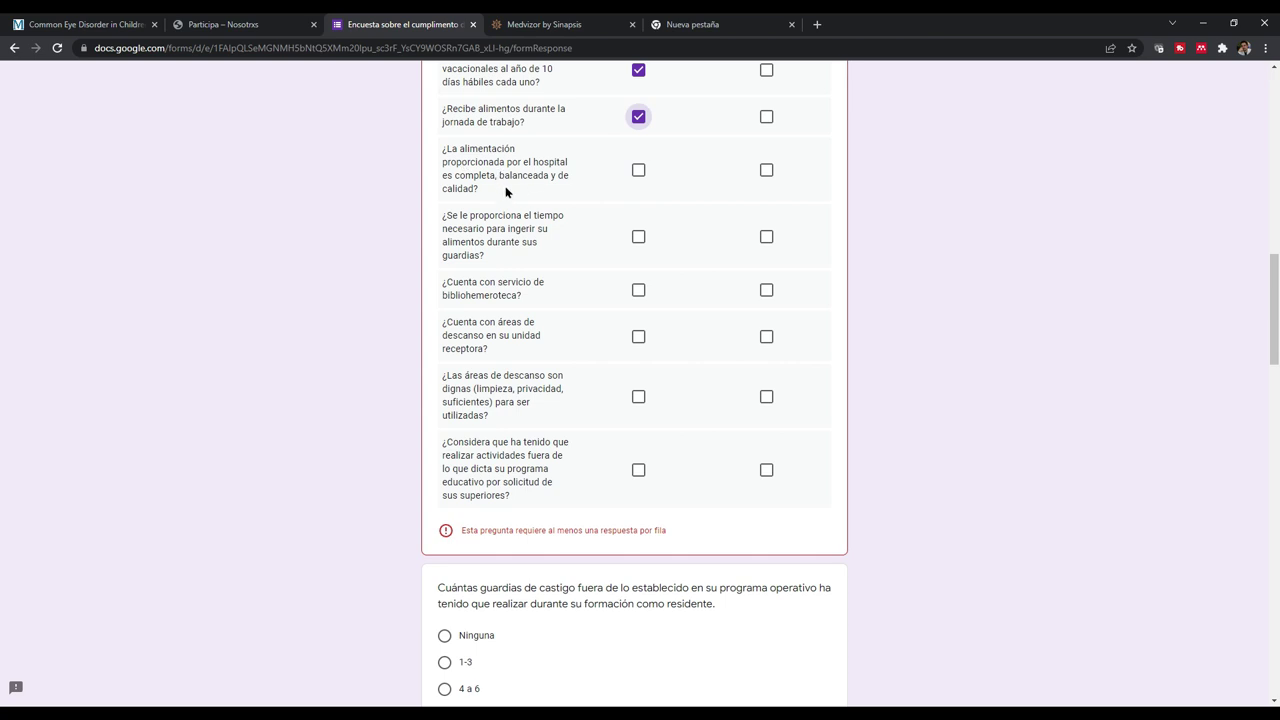
click(641, 174)
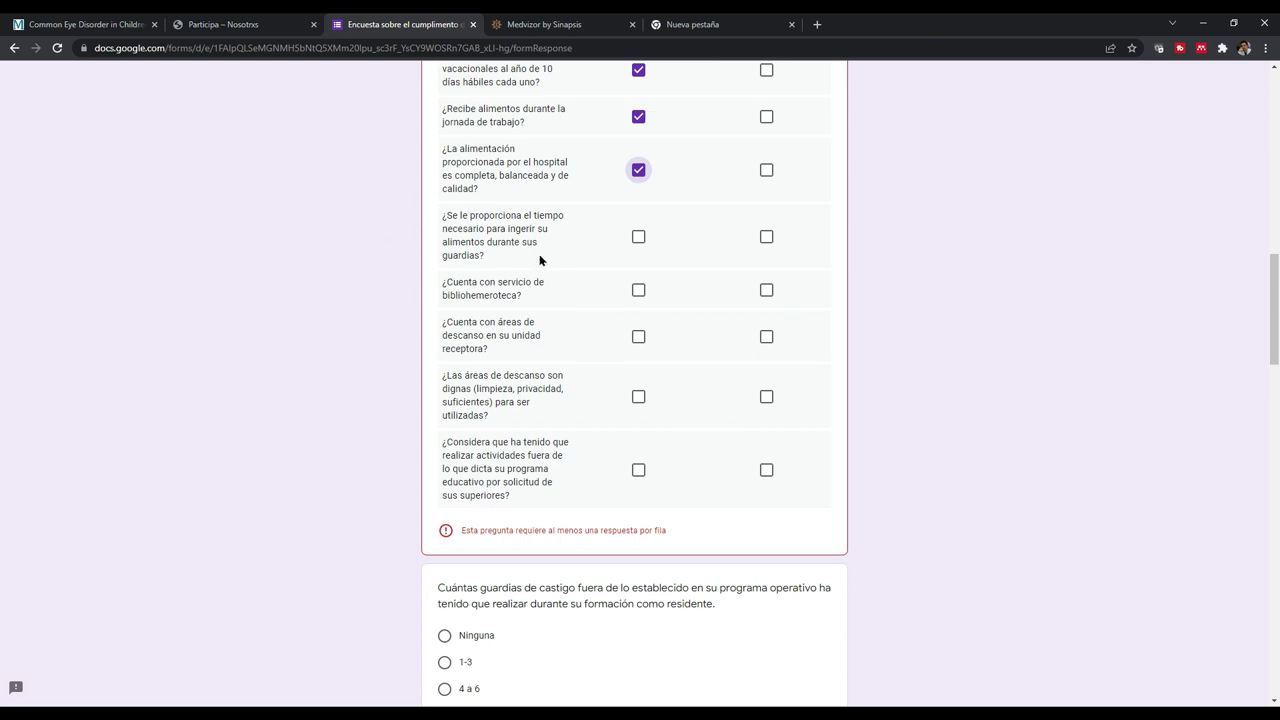
click(640, 240)
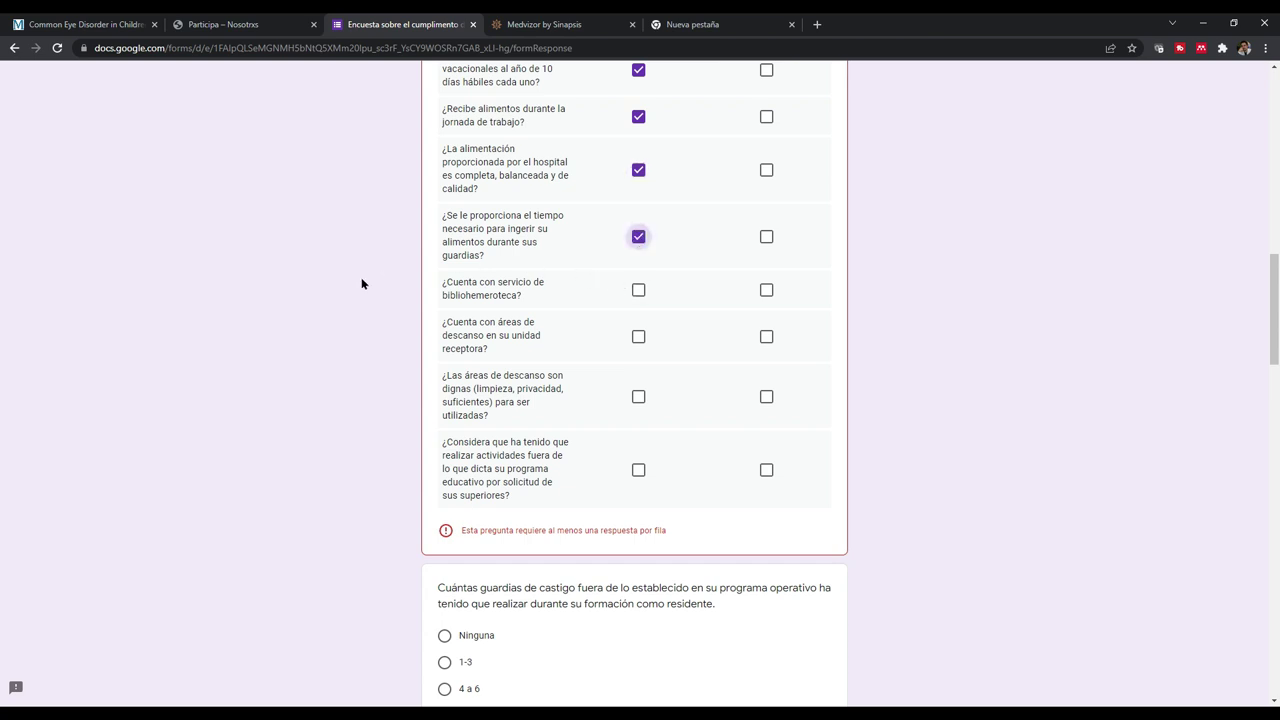
Mark No for the library service and Sí for rest areas, dignified rest areas and activities outside the educational programme.
click(768, 291)
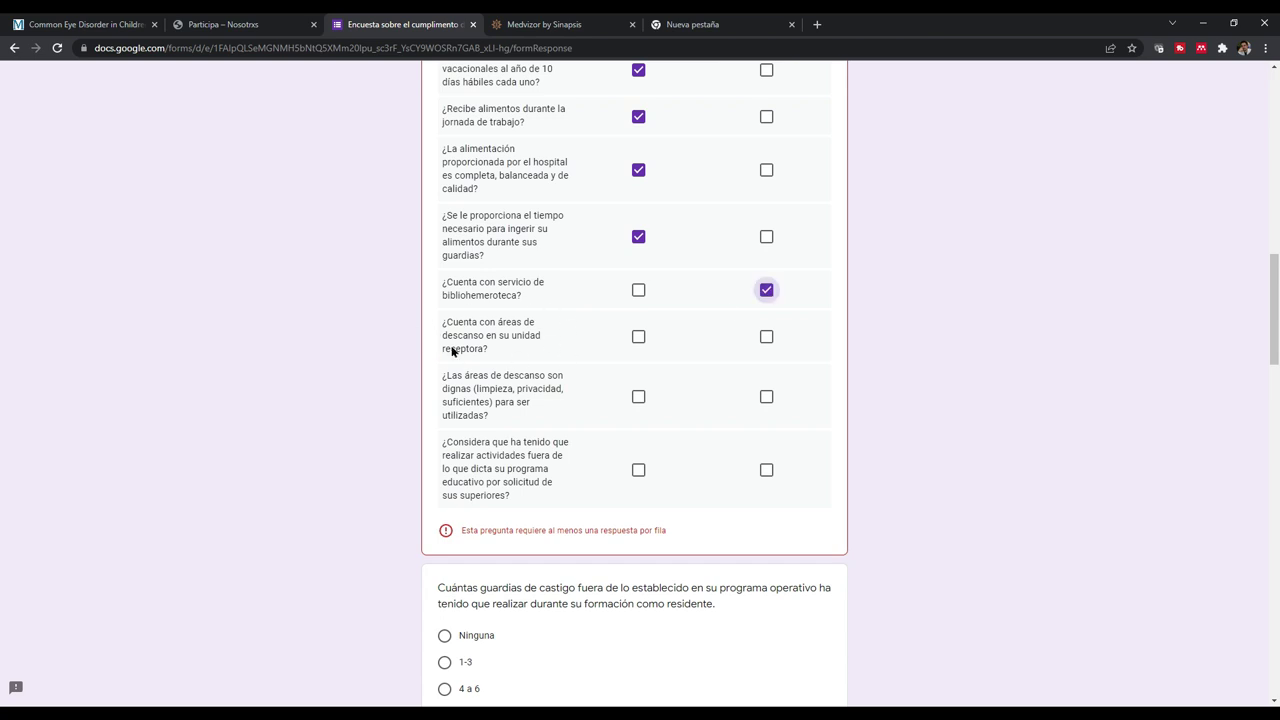
click(639, 339)
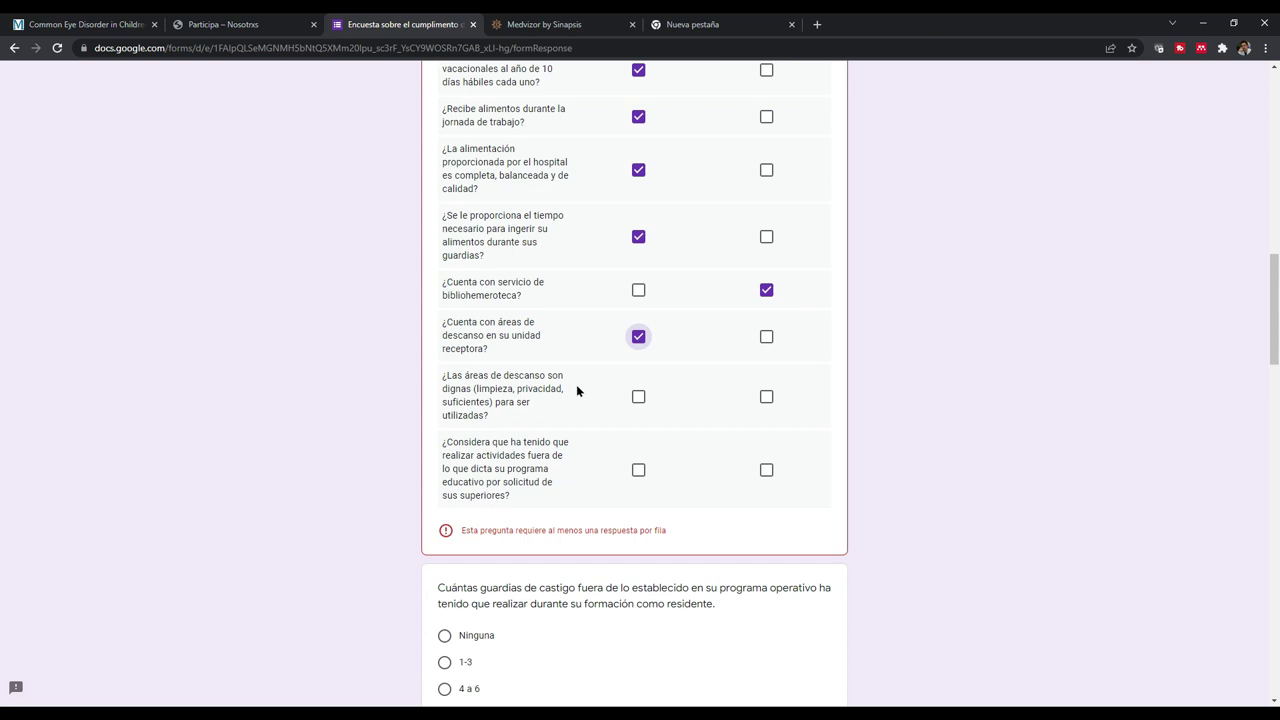
click(642, 400)
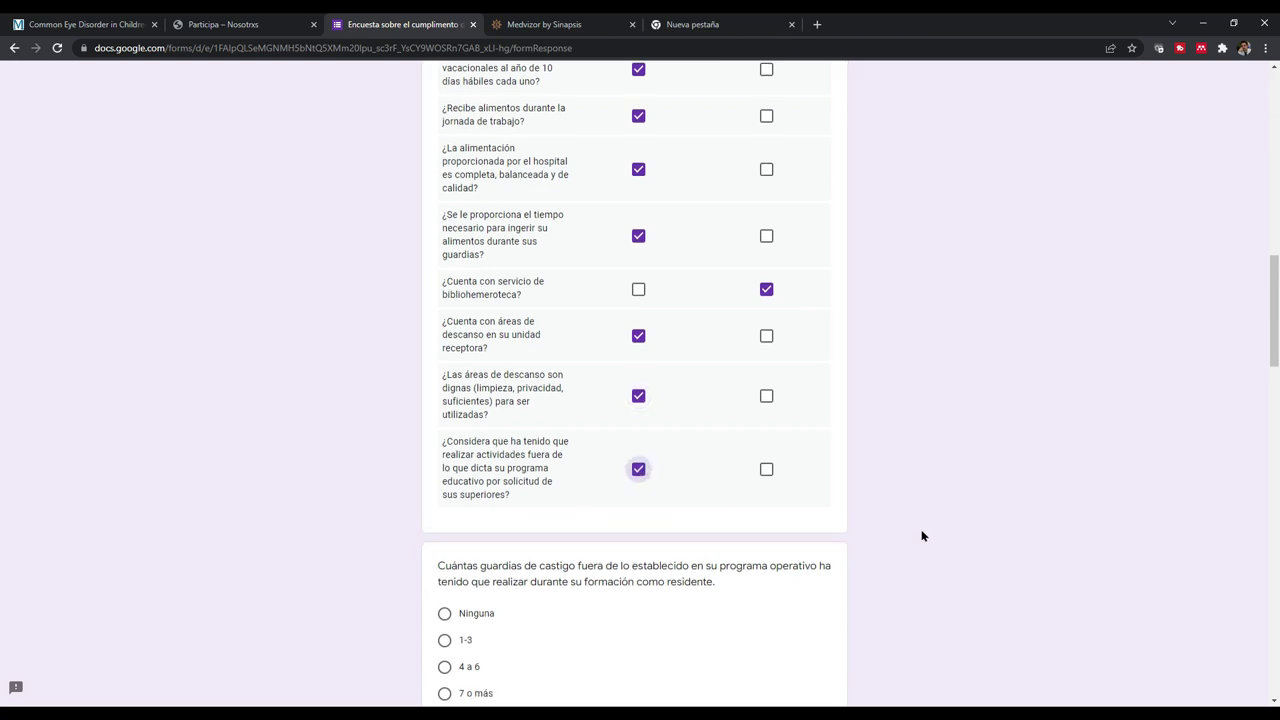
scroll(920, 534, down, 3)
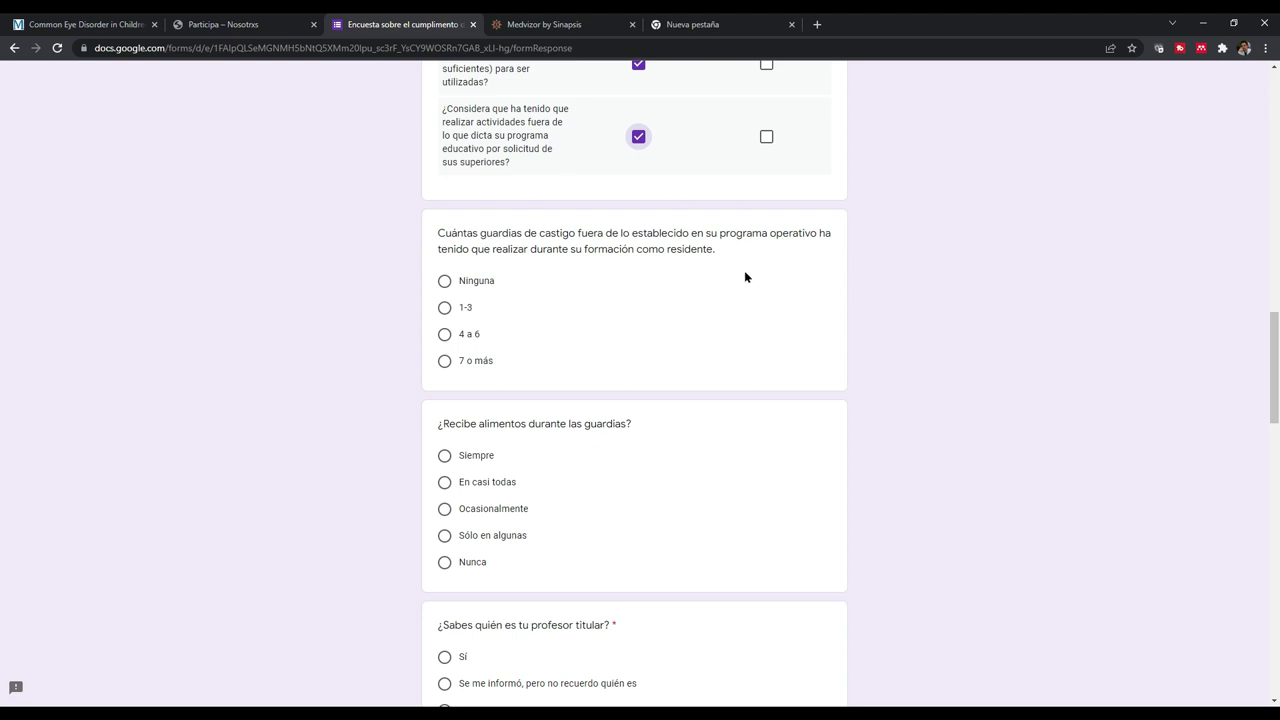
Answer Ninguna for punishment on-call shifts, Siempre for receiving food while on call, and Sí for knowing the head professor.
click(444, 281)
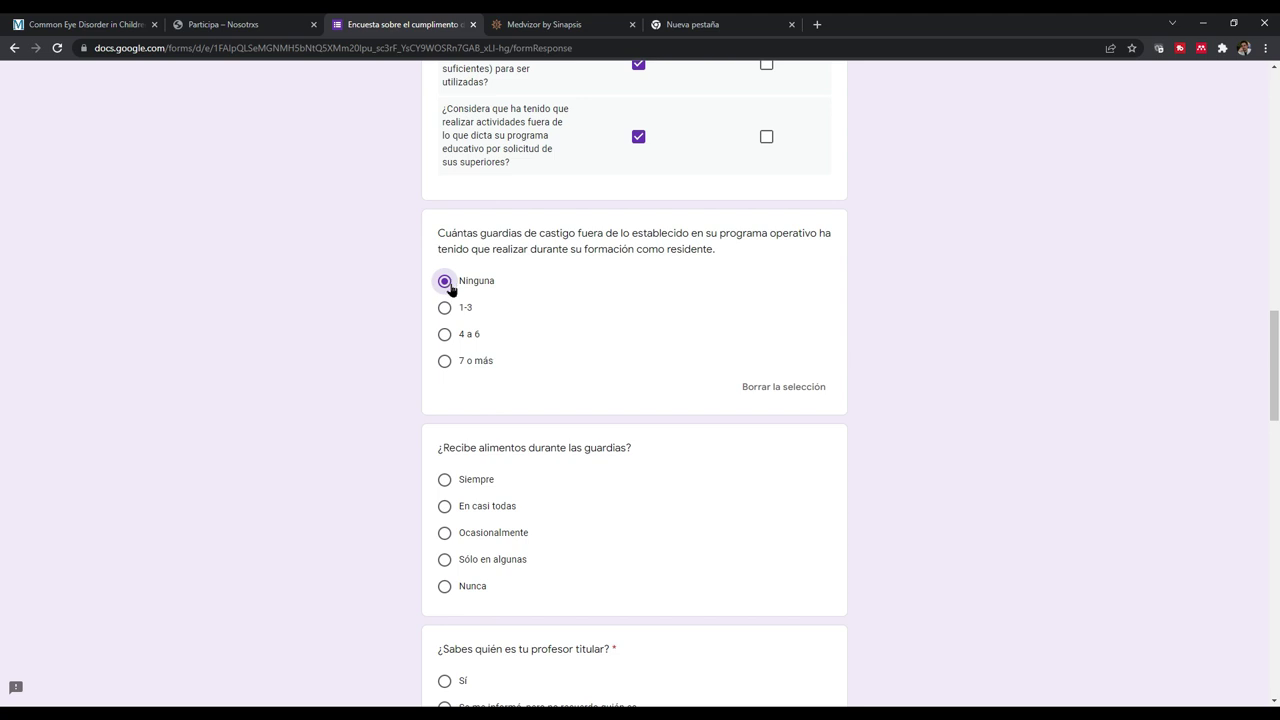
scroll(700, 409, down, 1)
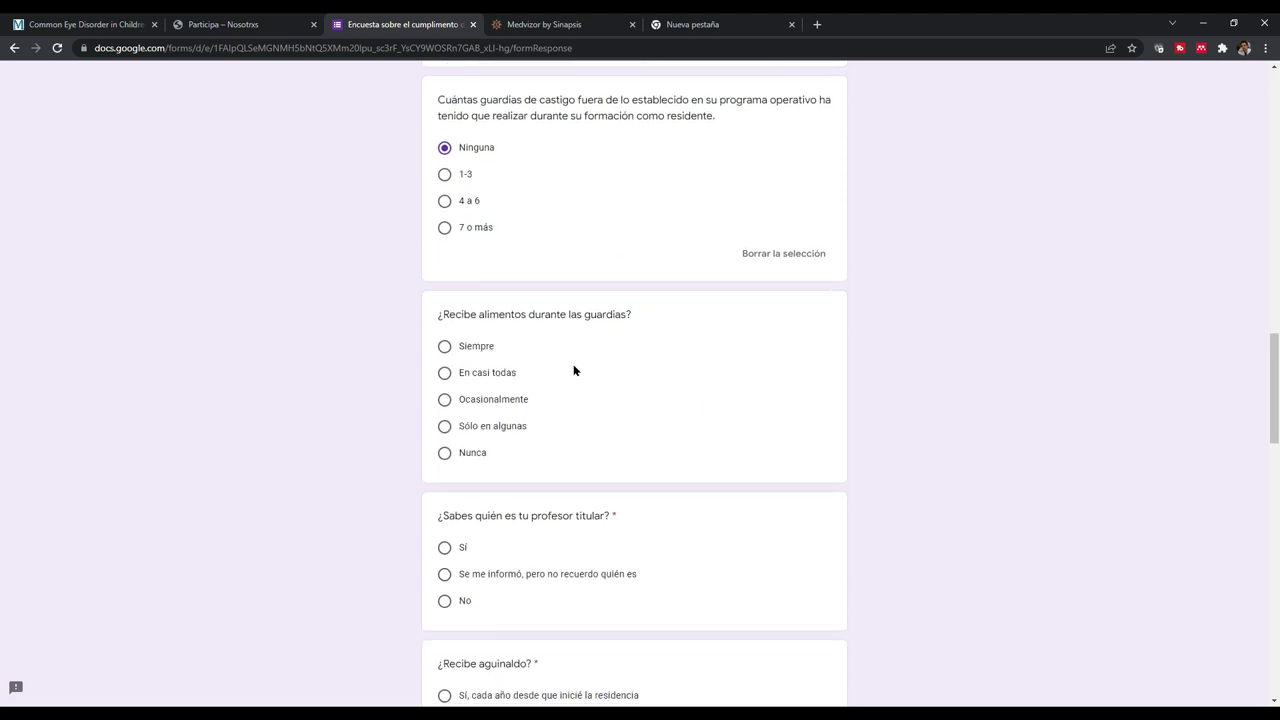
click(445, 347)
scroll(597, 389, down, 2)
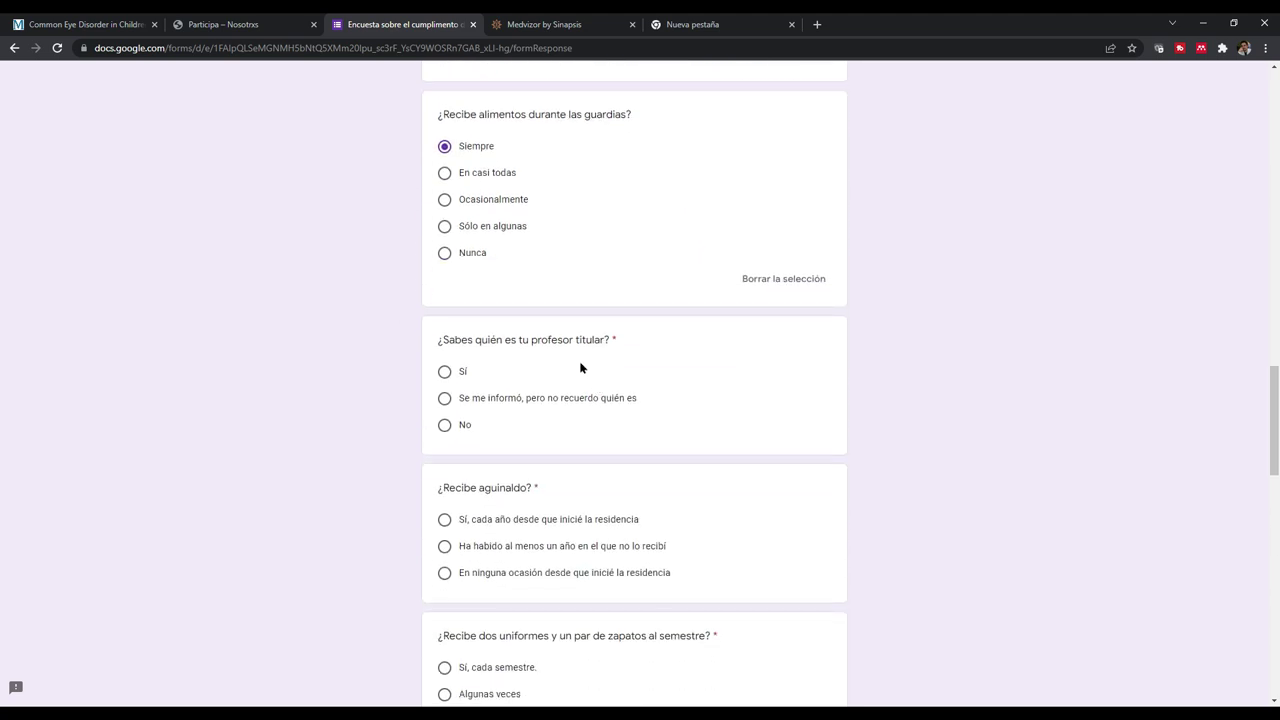
click(445, 373)
scroll(680, 400, down, 2)
Answer "Sí, cada año desde que inicié la residencia" for the aguinaldo and Nunca for the uniforms and shoes each semester.
click(445, 253)
scroll(720, 300, down, 2)
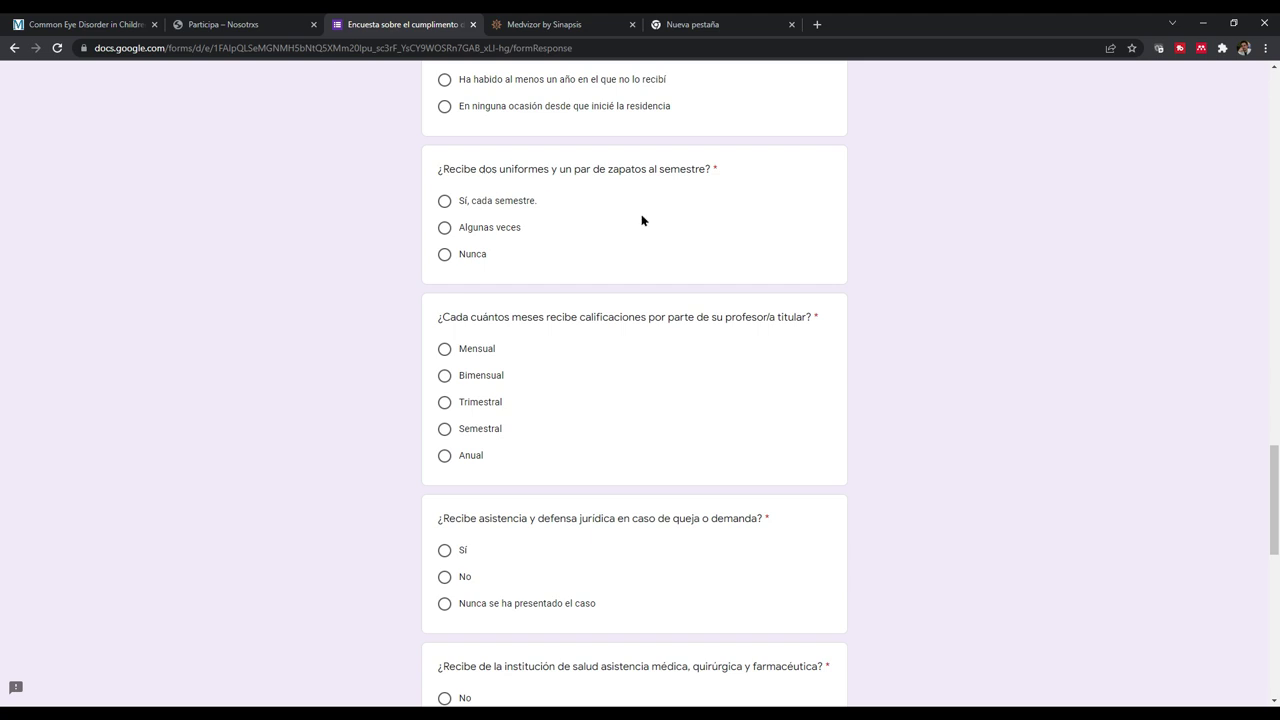
click(446, 256)
scroll(837, 314, down, 2)
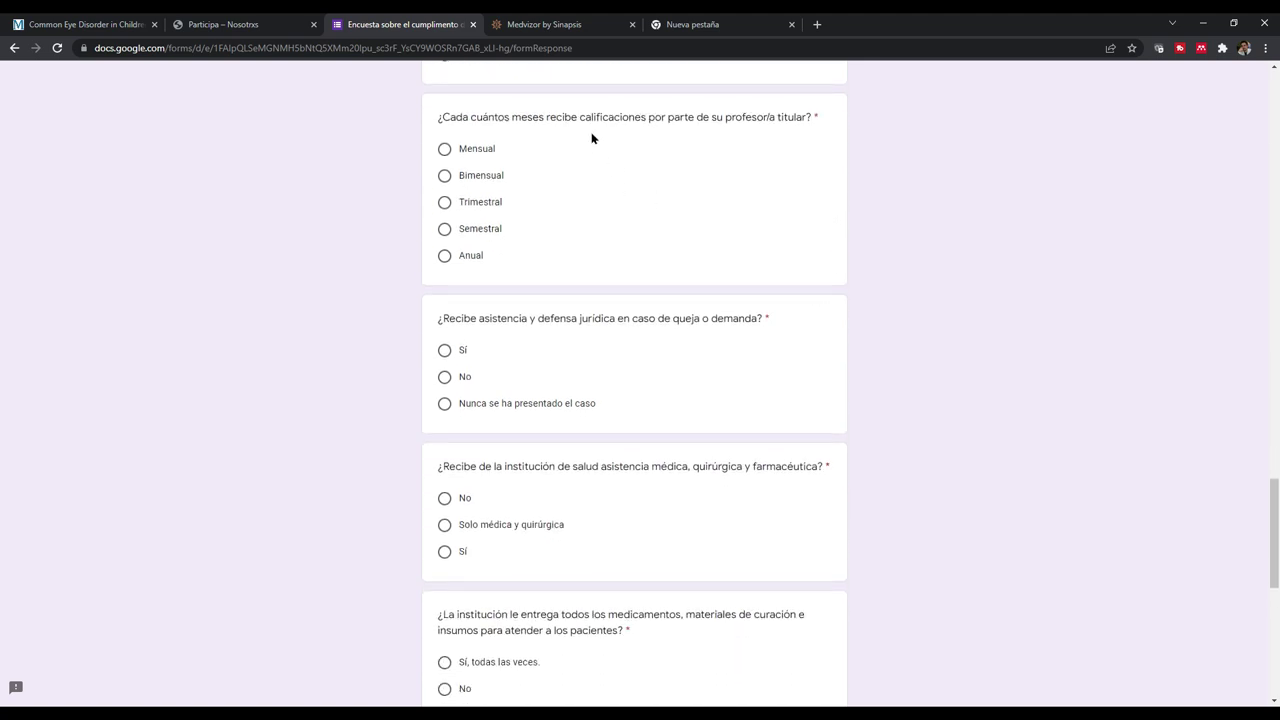
Answer Anual for how often grades are received, No for legal defence, and Sí for medical, surgical and pharmaceutical assistance.
click(444, 256)
scroll(946, 280, down, 2)
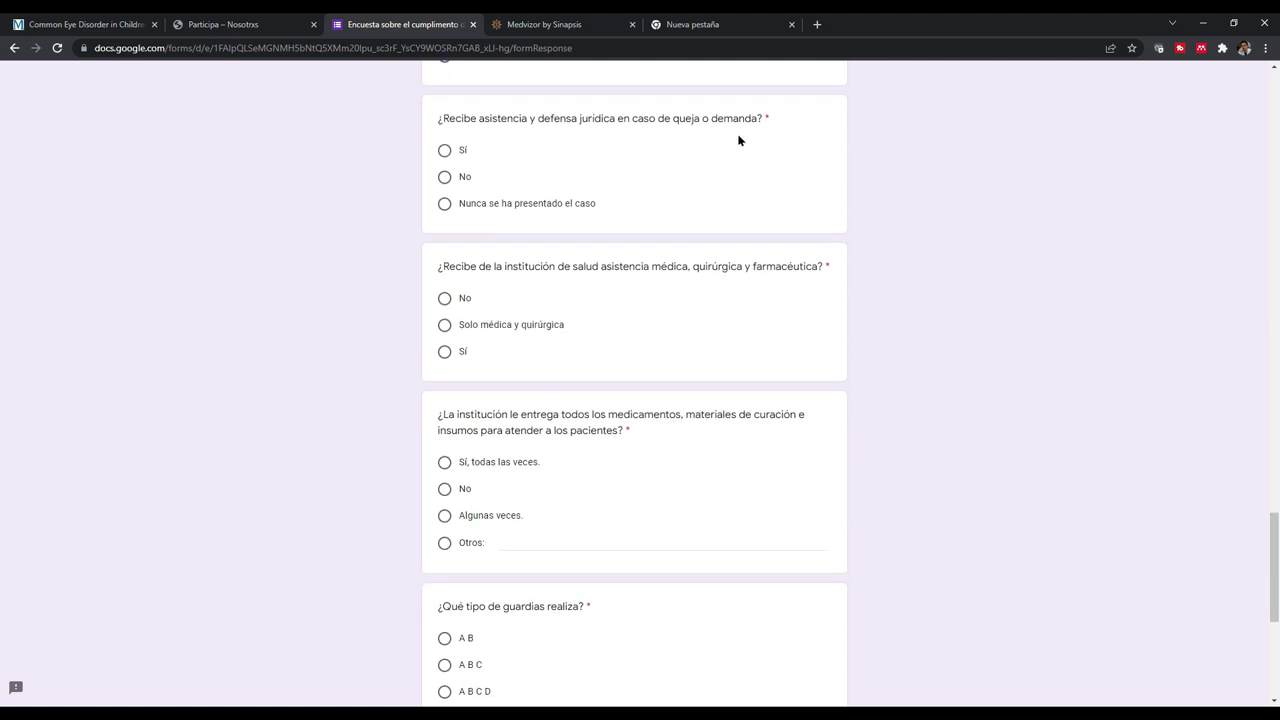
click(446, 178)
click(444, 298)
click(446, 325)
click(445, 352)
scroll(617, 408, down, 3)
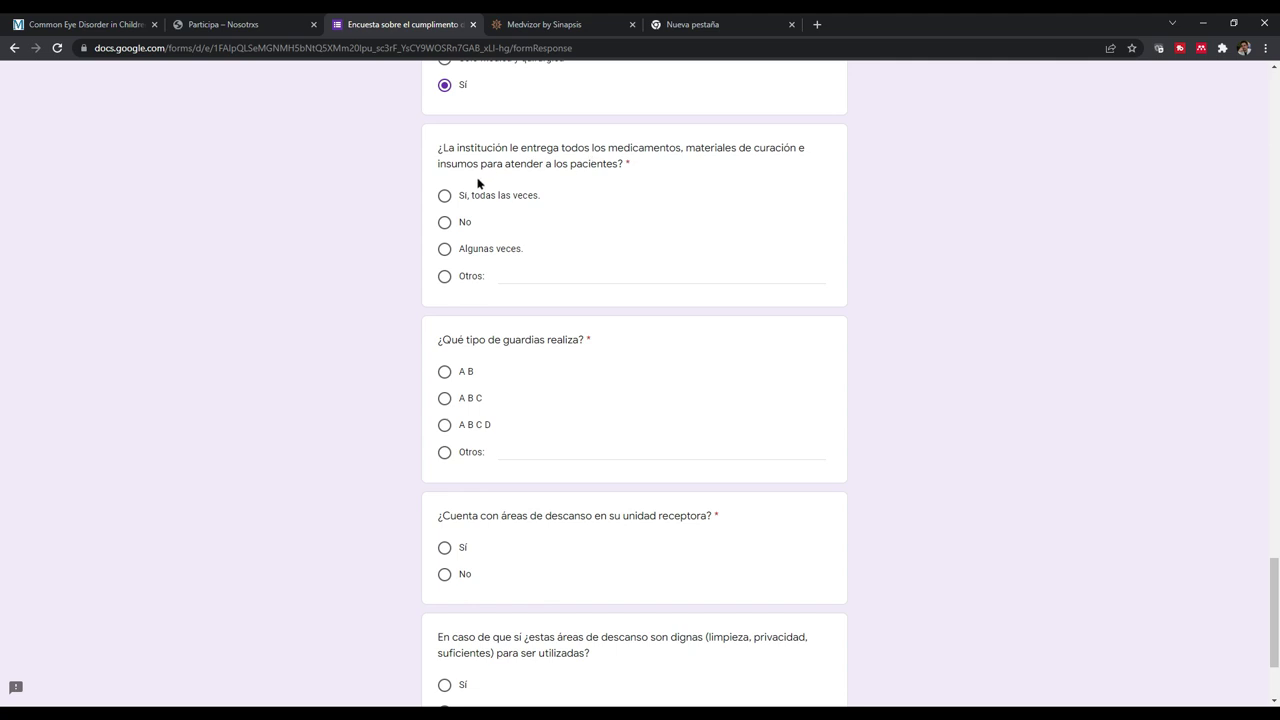
Answer "Algunas veces" for the institution supplying medicines and materials, and choose A B C as the type of on-call shifts.
click(448, 250)
click(445, 398)
scroll(770, 418, down, 2)
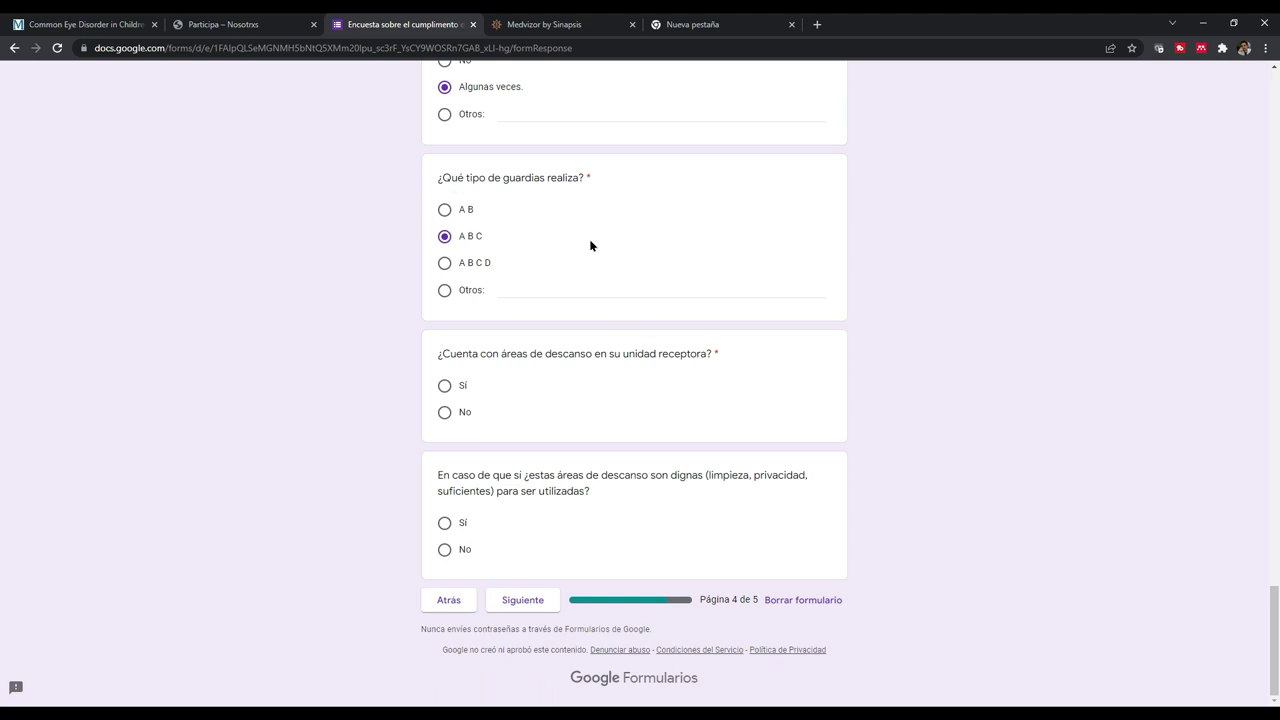
Answer Sí to both rest-area questions and continue to the survey's final page.
click(445, 387)
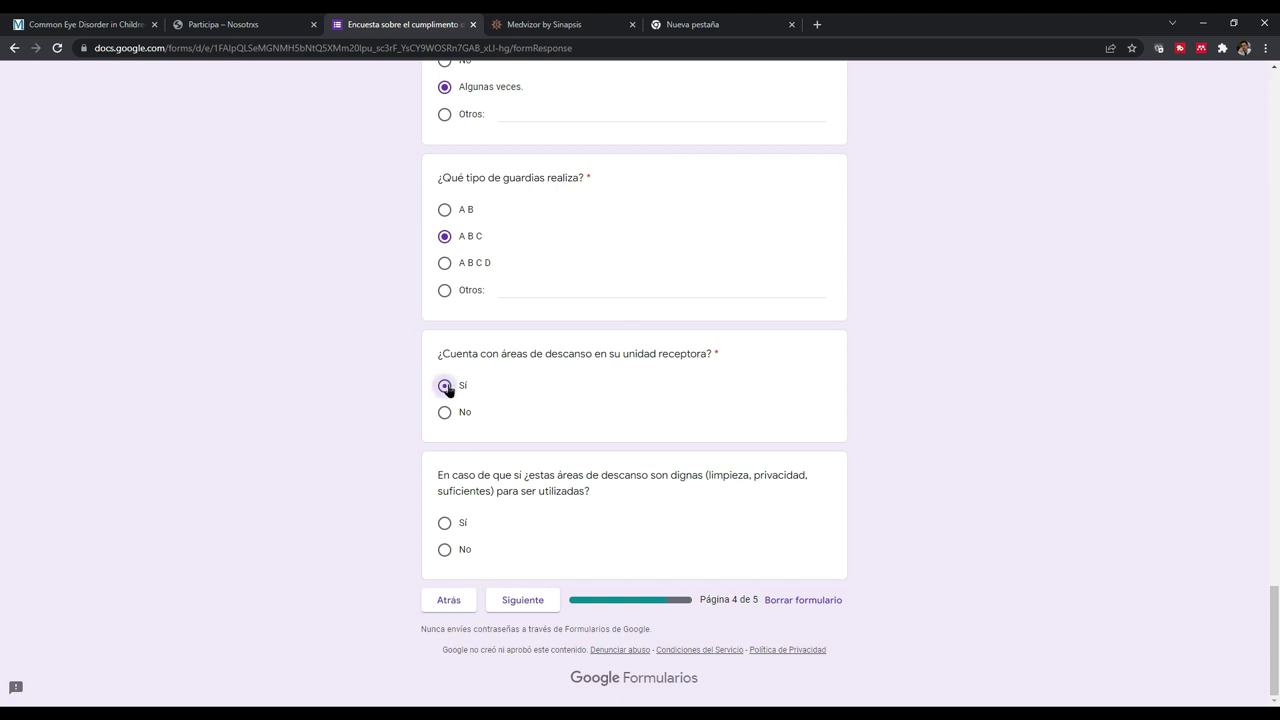
click(445, 523)
click(522, 622)
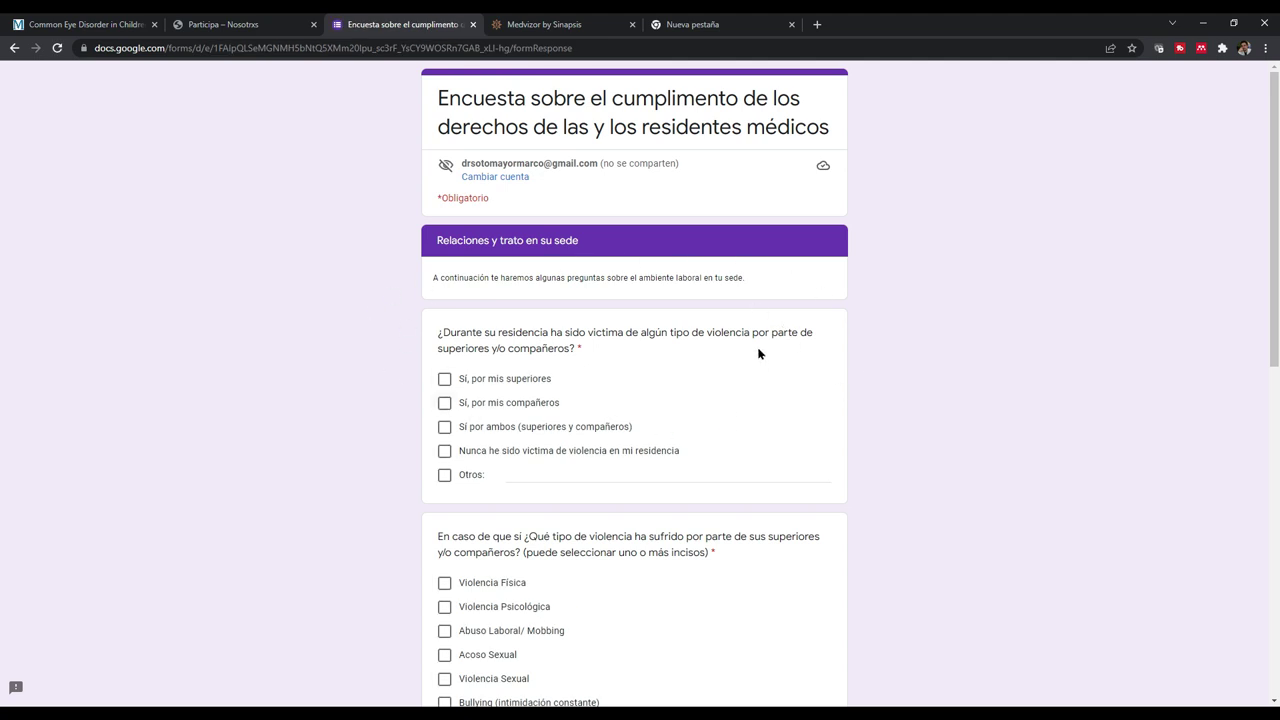
Mark "Nunca he sido victima de violencia en mi residencia" and, for the type of violence, "No he sufrido ningún tipo de violencia".
click(445, 451)
scroll(831, 446, down, 2)
scroll(831, 446, down, 2)
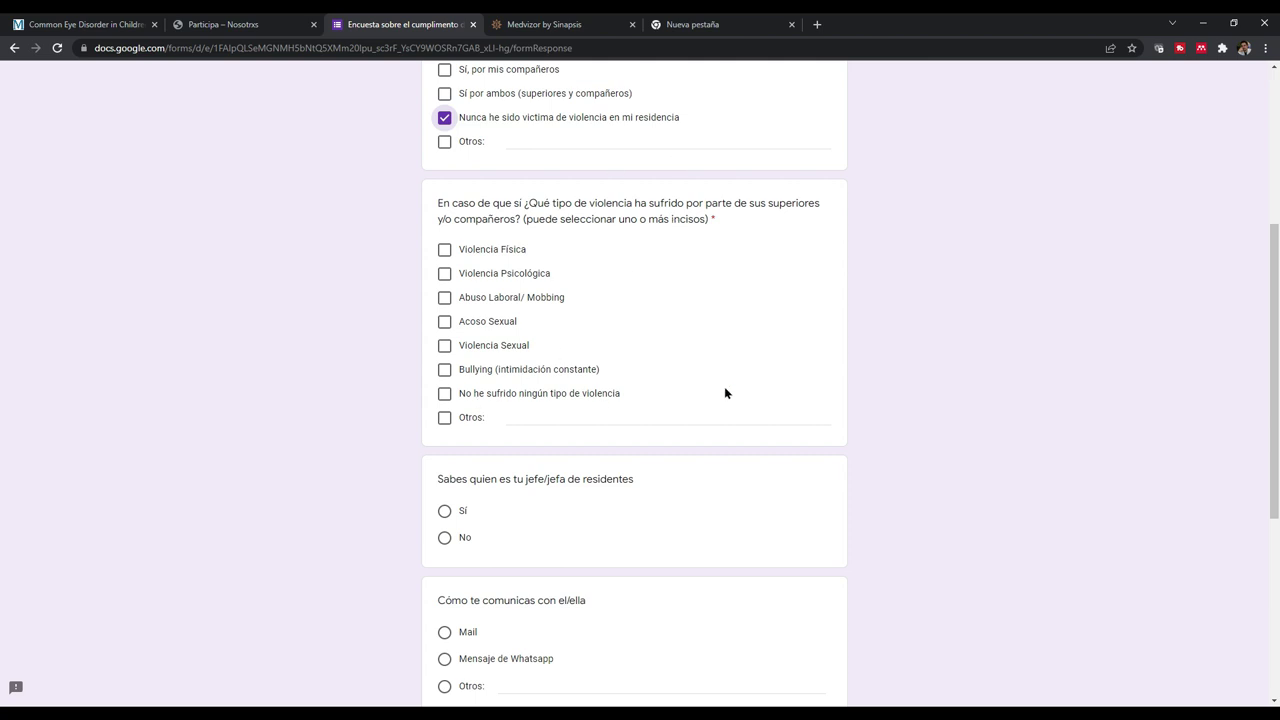
click(445, 395)
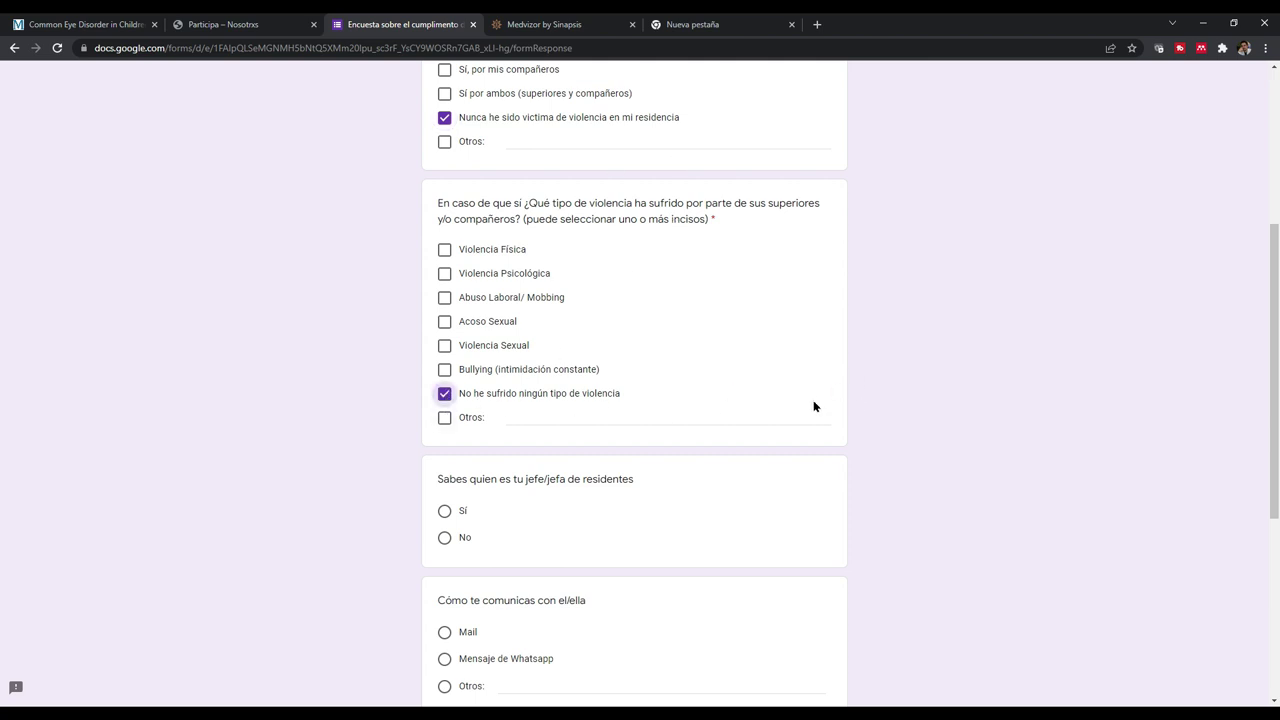
Answer Sí for knowing the chief resident and choose "Mensaje de Whatsapp" as the way to communicate with them.
scroll(856, 400, down, 2)
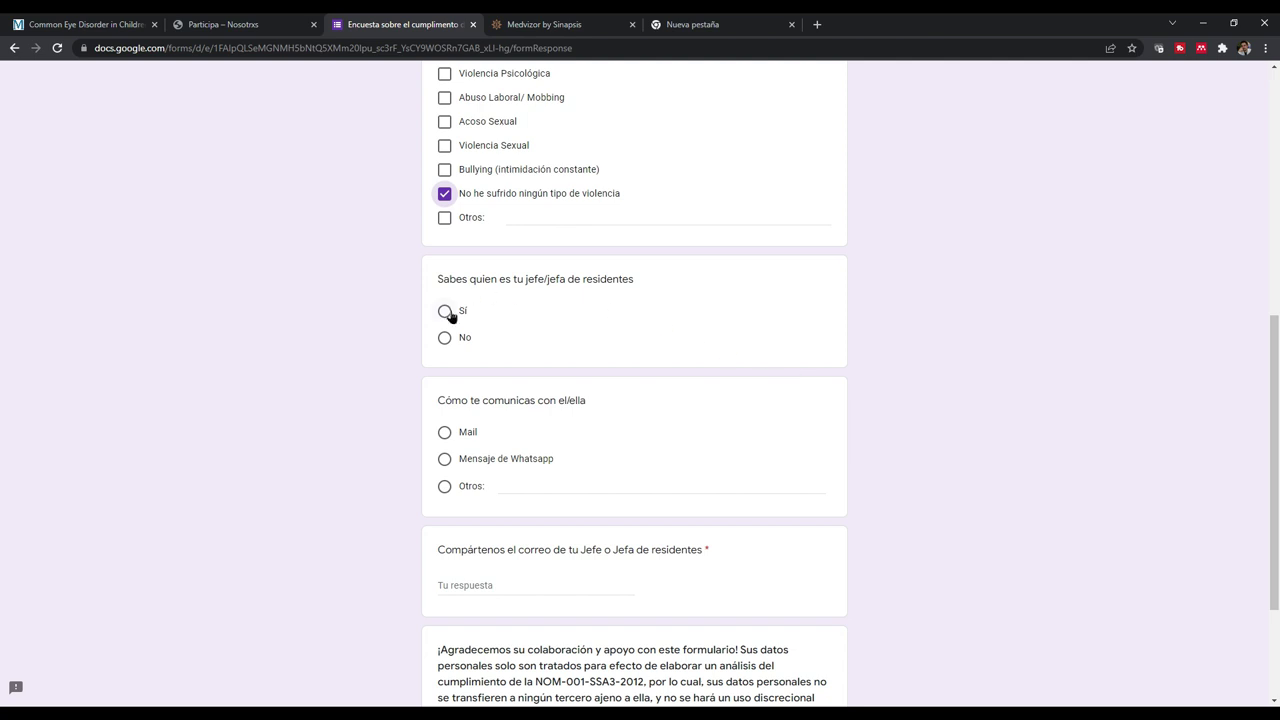
click(446, 312)
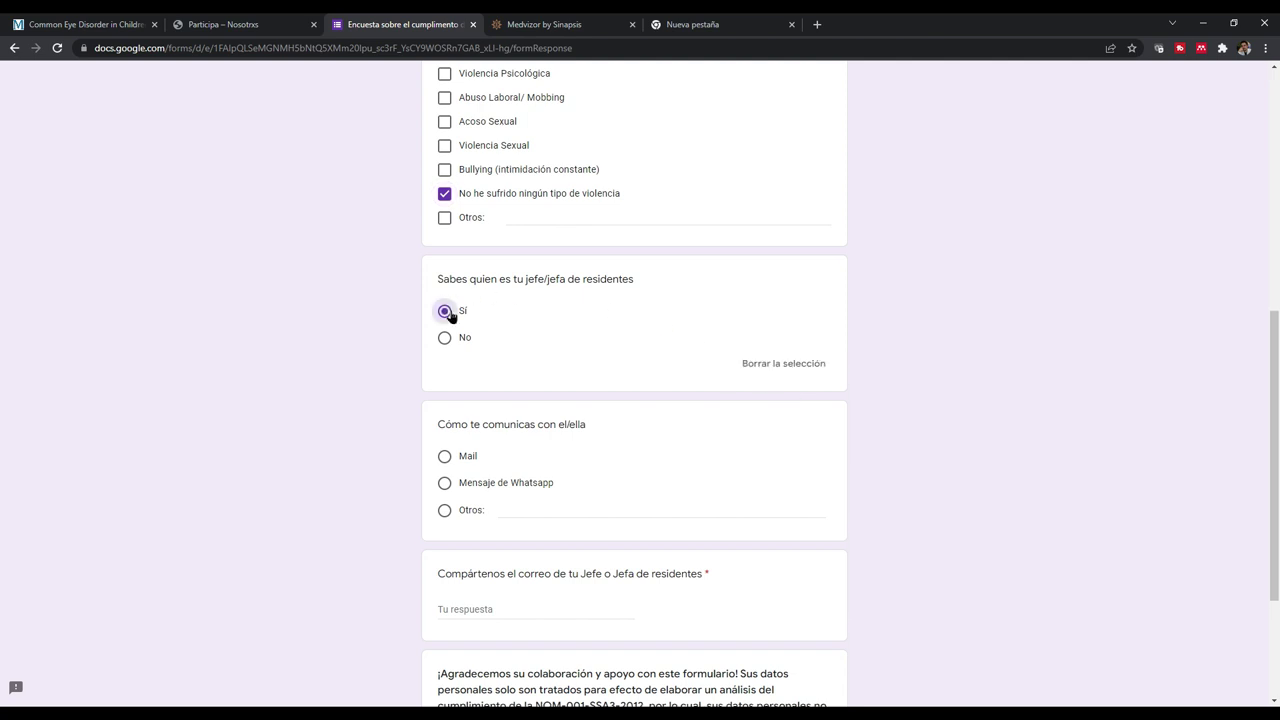
scroll(631, 251, down, 2)
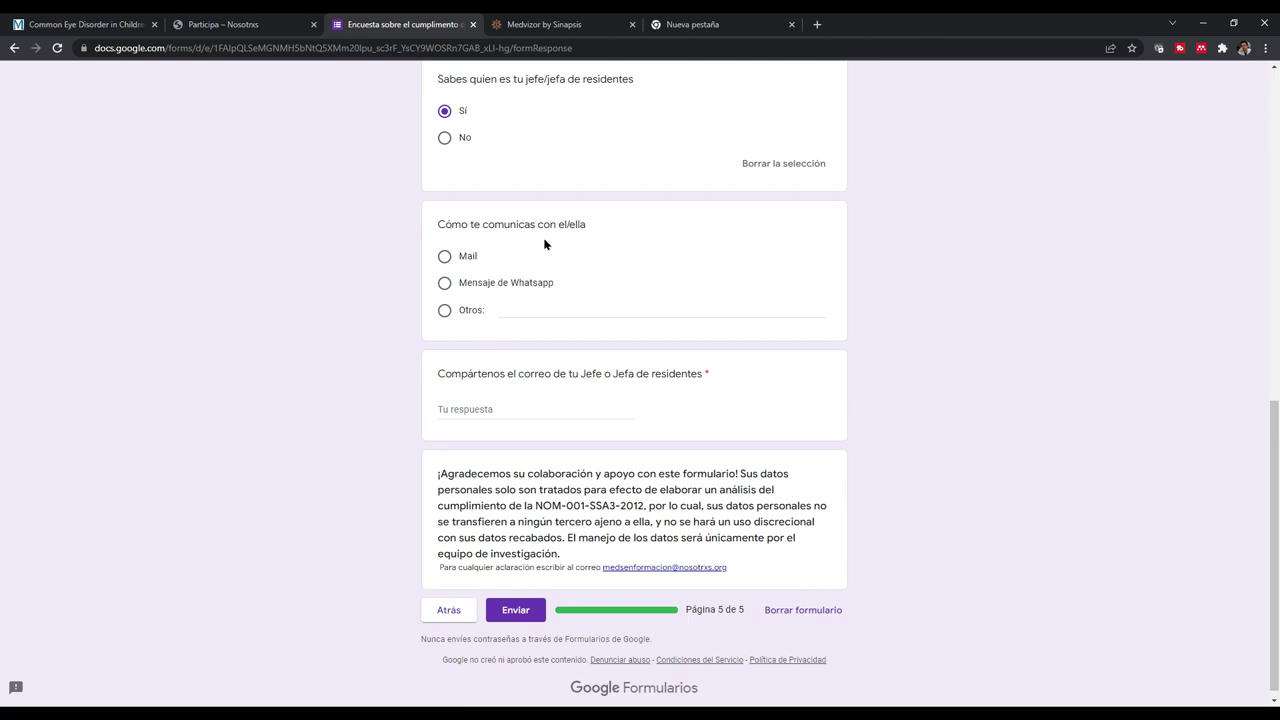
click(445, 284)
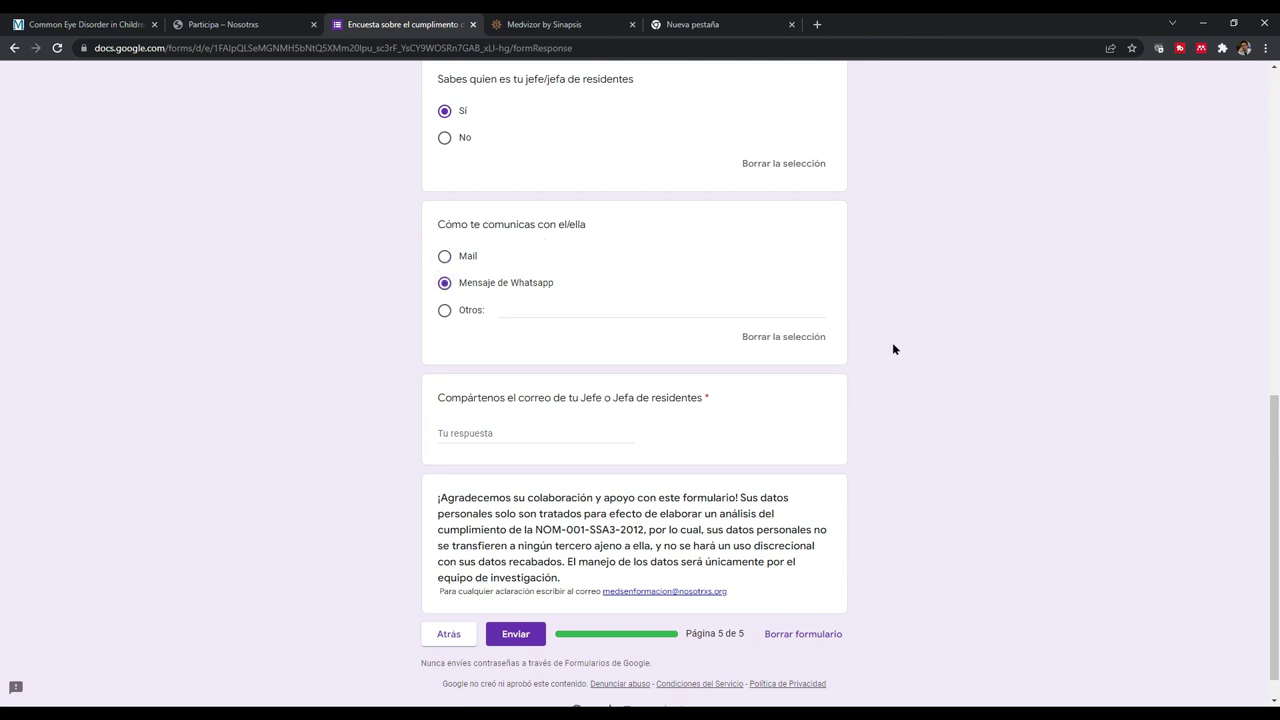
Review the survey's final page, from the closing privacy note back to the questions on violence.
scroll(893, 343, down, 1)
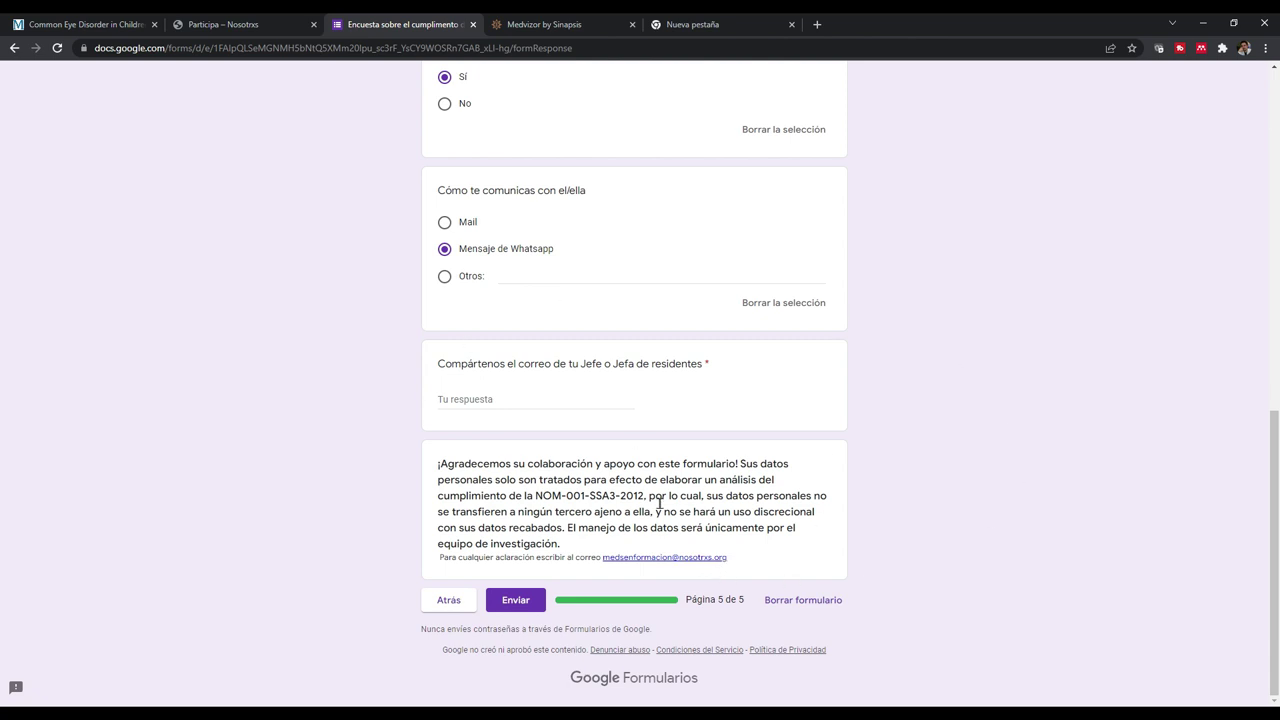
scroll(659, 503, up, 10)
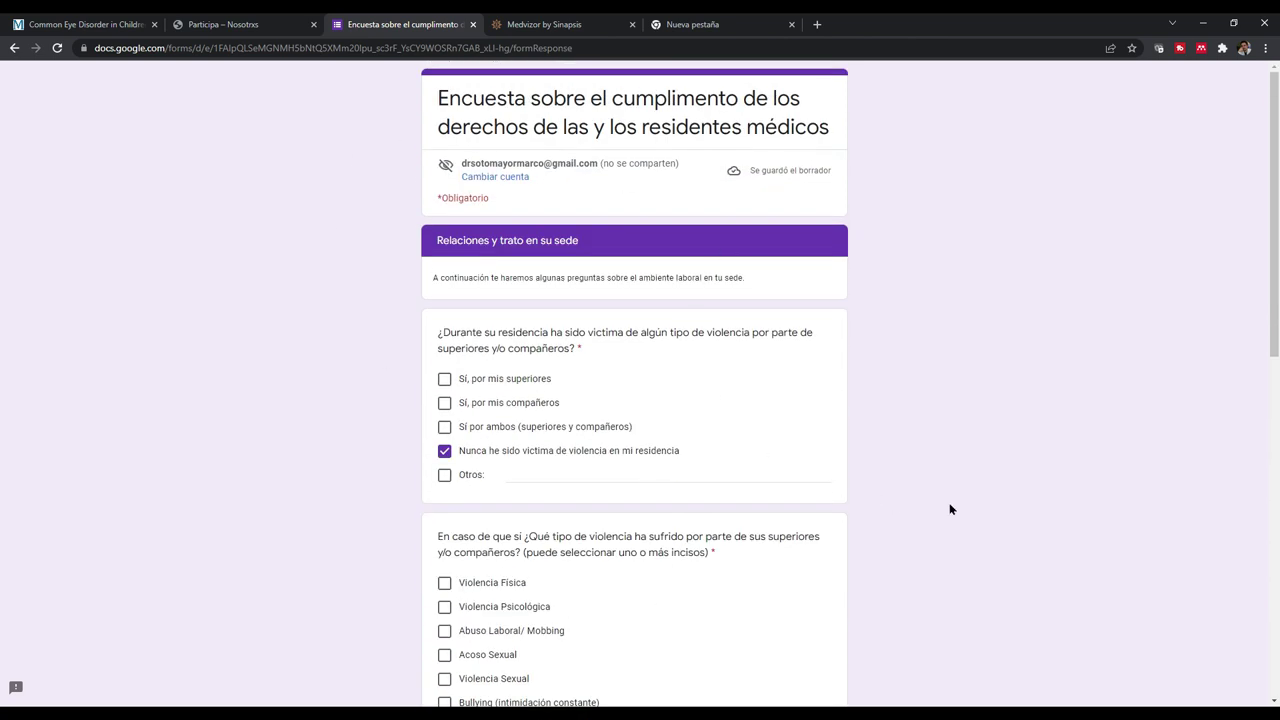
scroll(950, 510, down, 3)
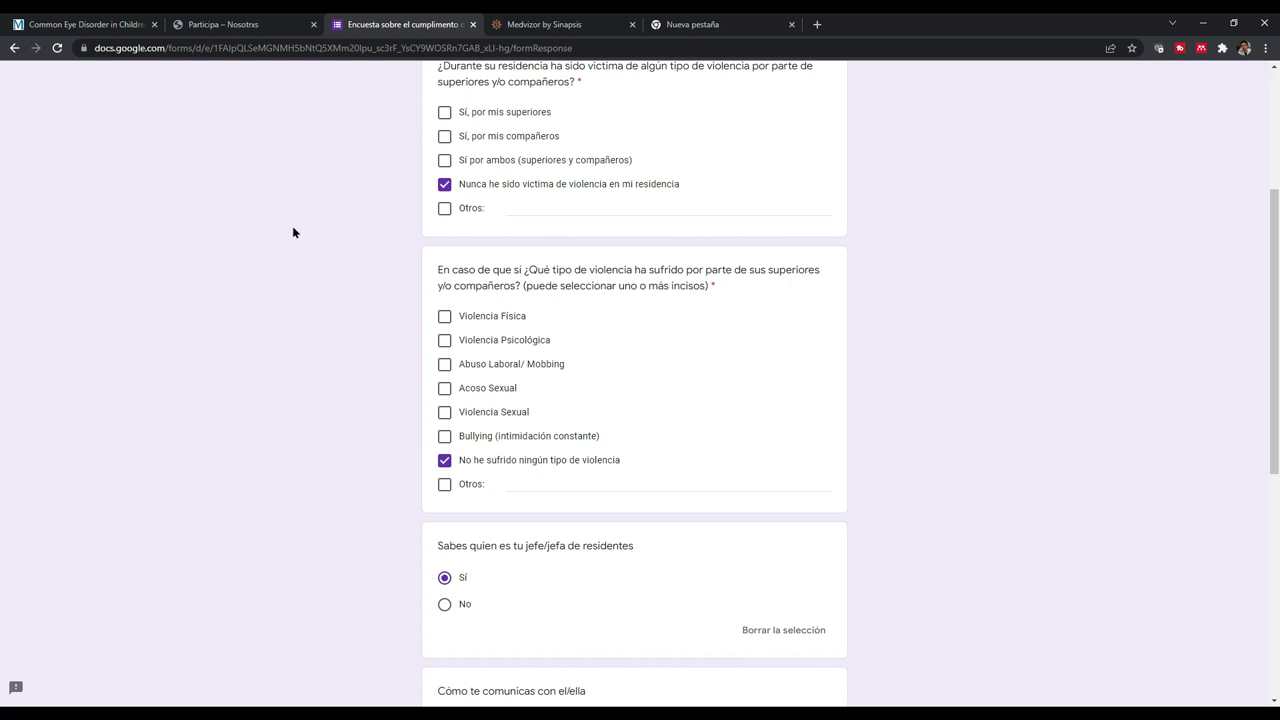
Switch to the Medvizor site and examine the category ratings of the most recently rated hospitals.
click(591, 34)
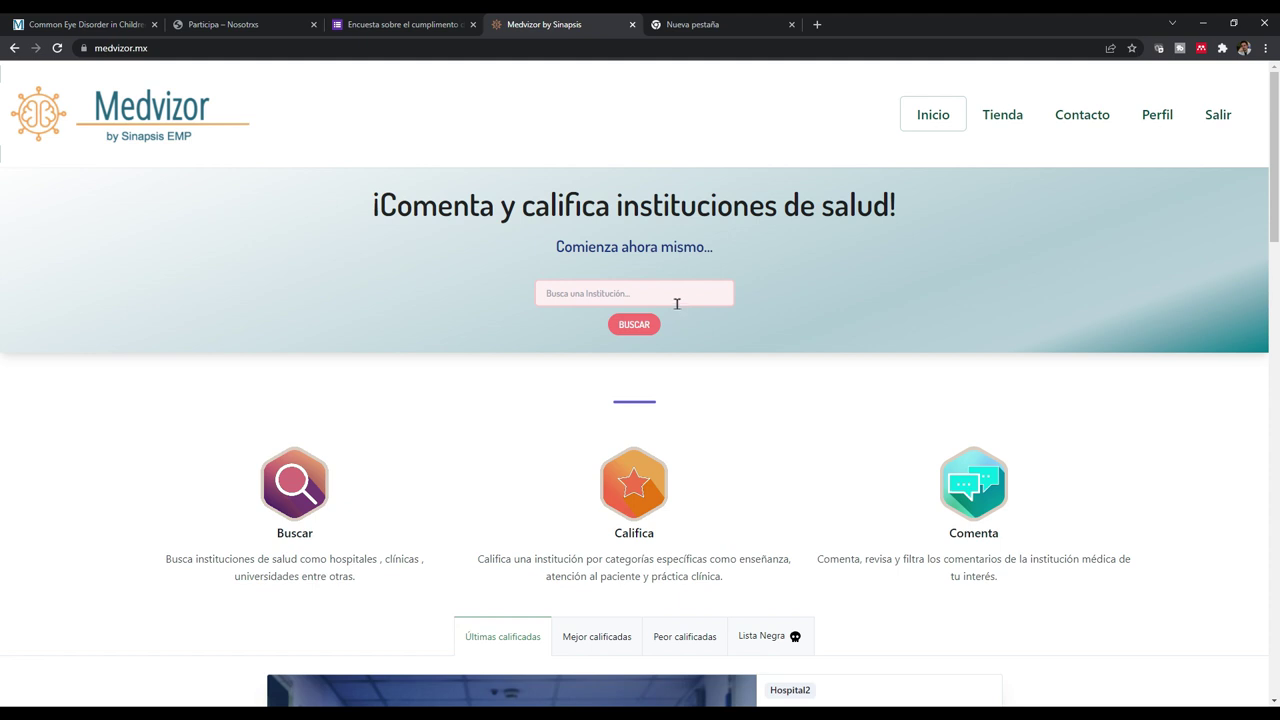
click(440, 26)
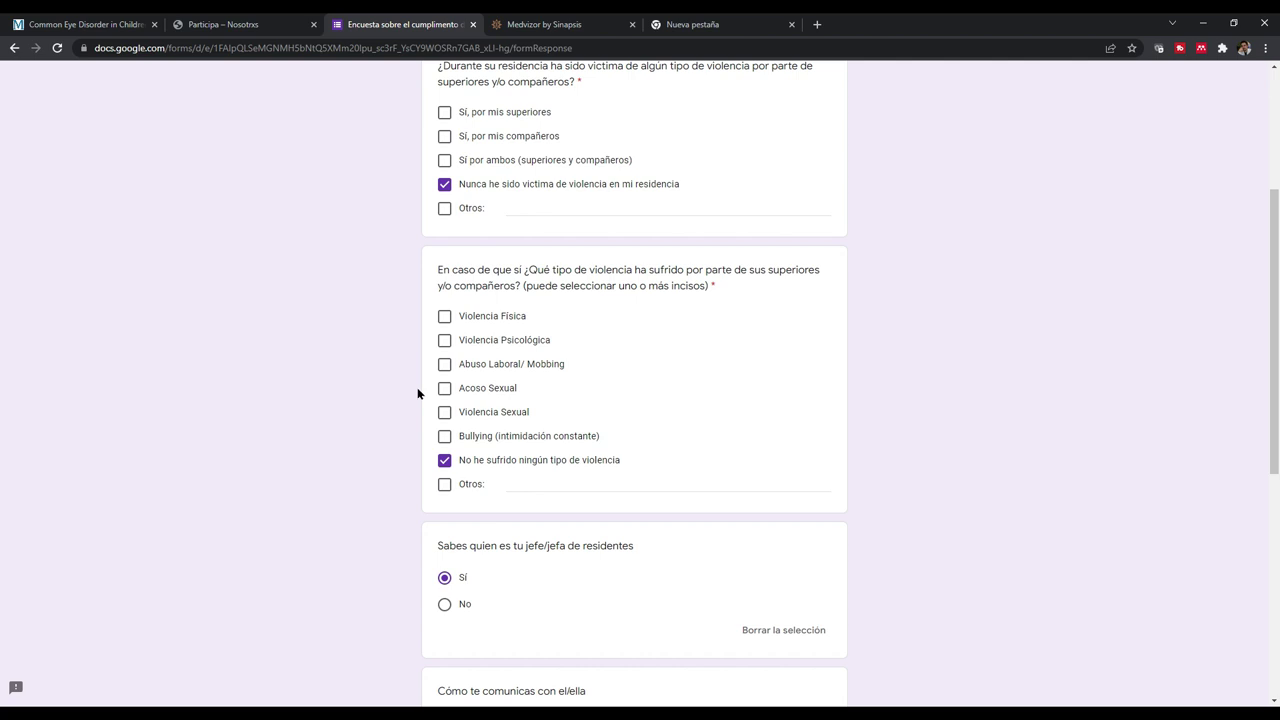
click(566, 26)
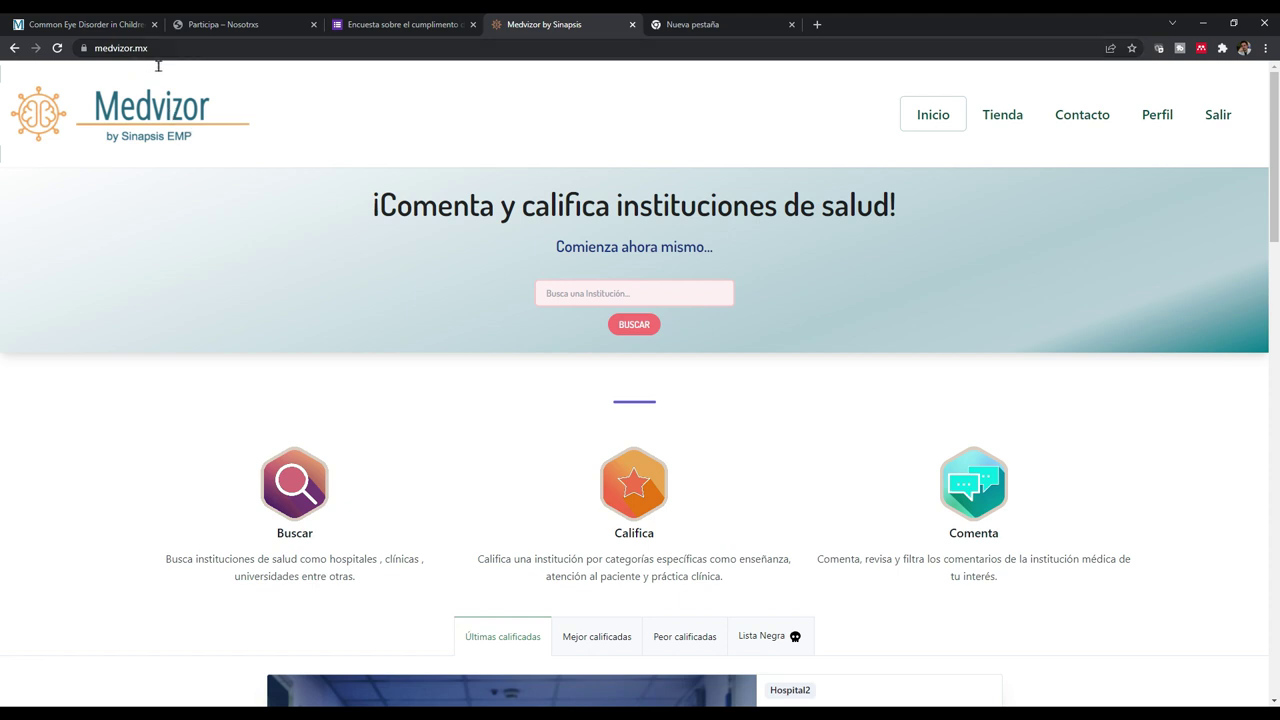
scroll(816, 325, down, 3)
scroll(816, 325, down, 1)
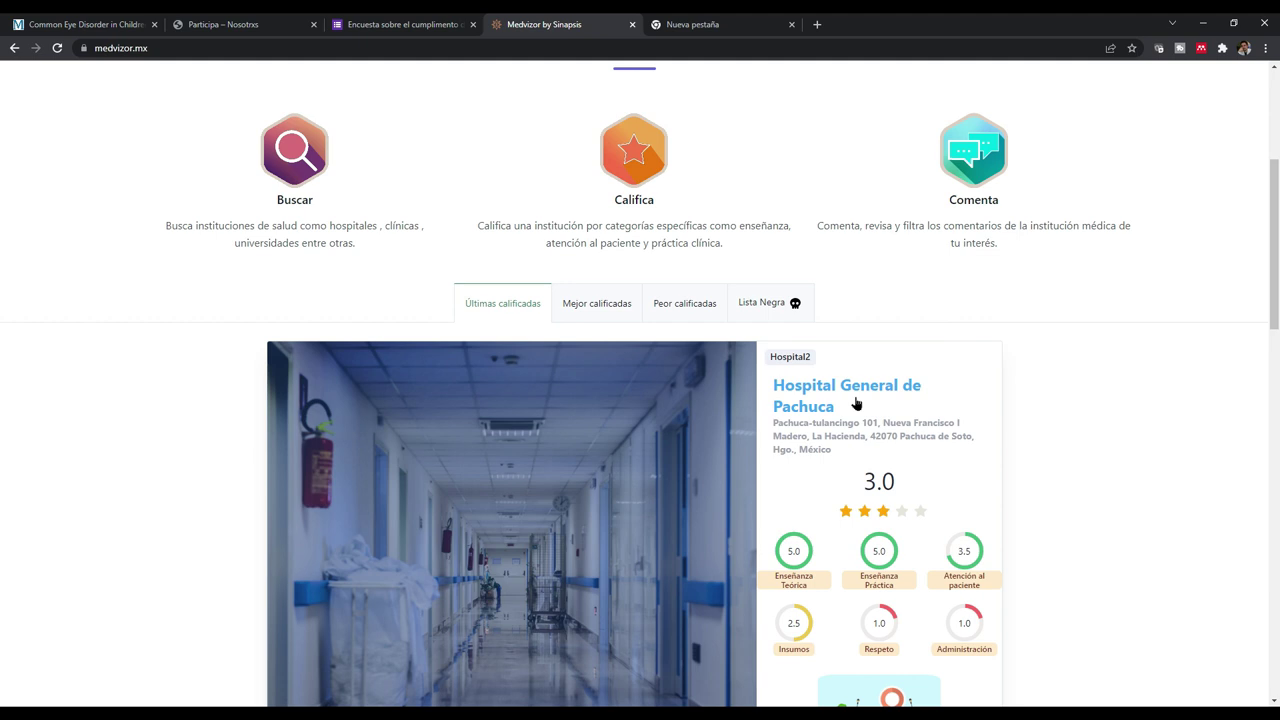
scroll(938, 497, down, 2)
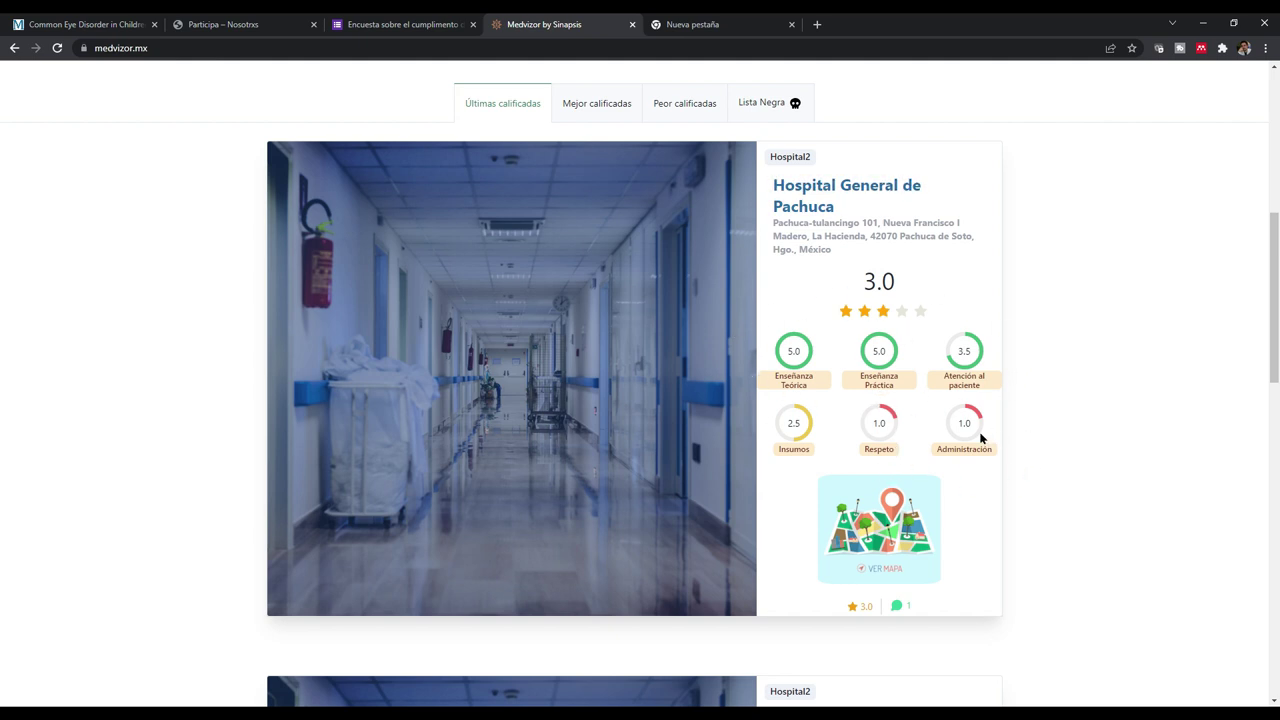
scroll(1063, 434, down, 3)
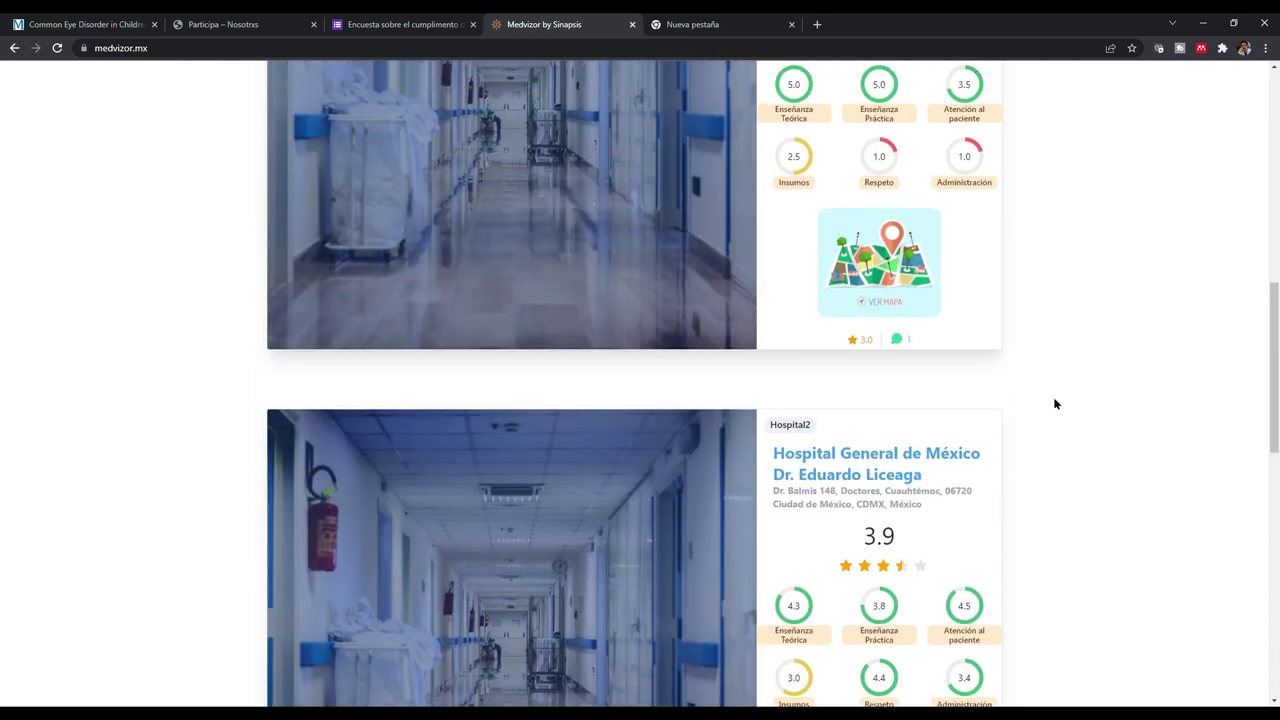
scroll(1055, 403, up, 2)
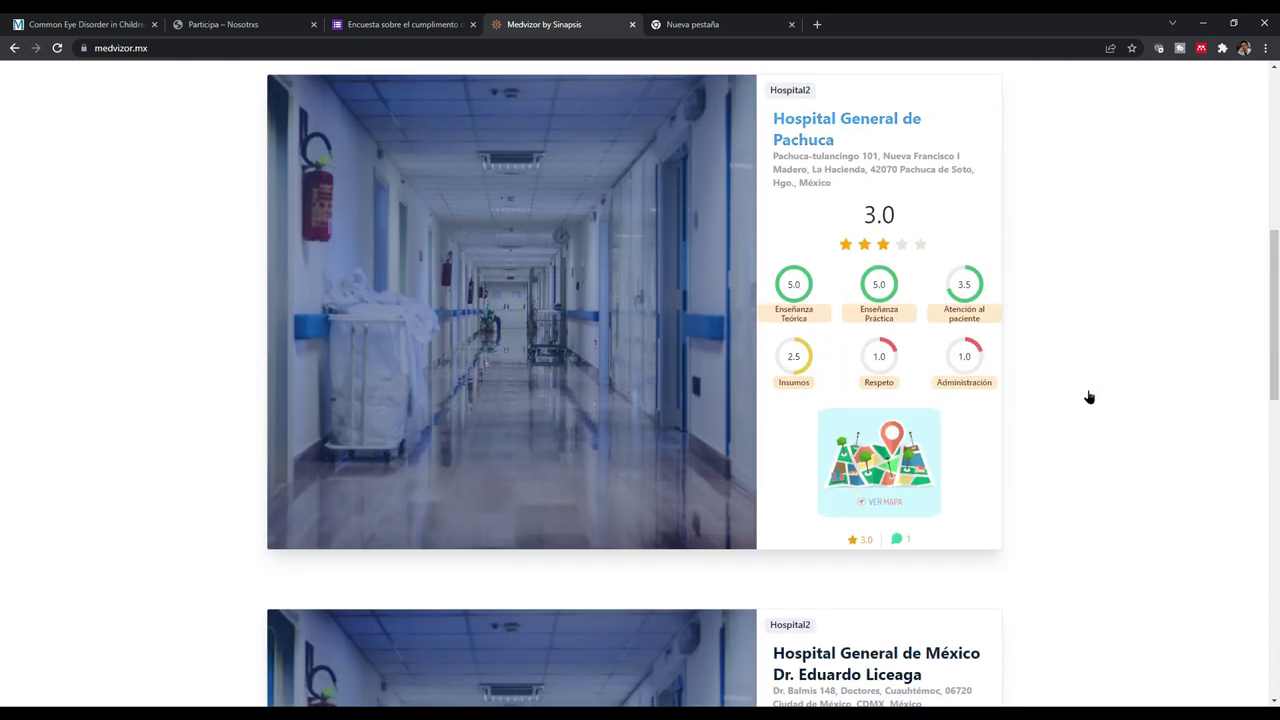
scroll(1139, 391, down, 2)
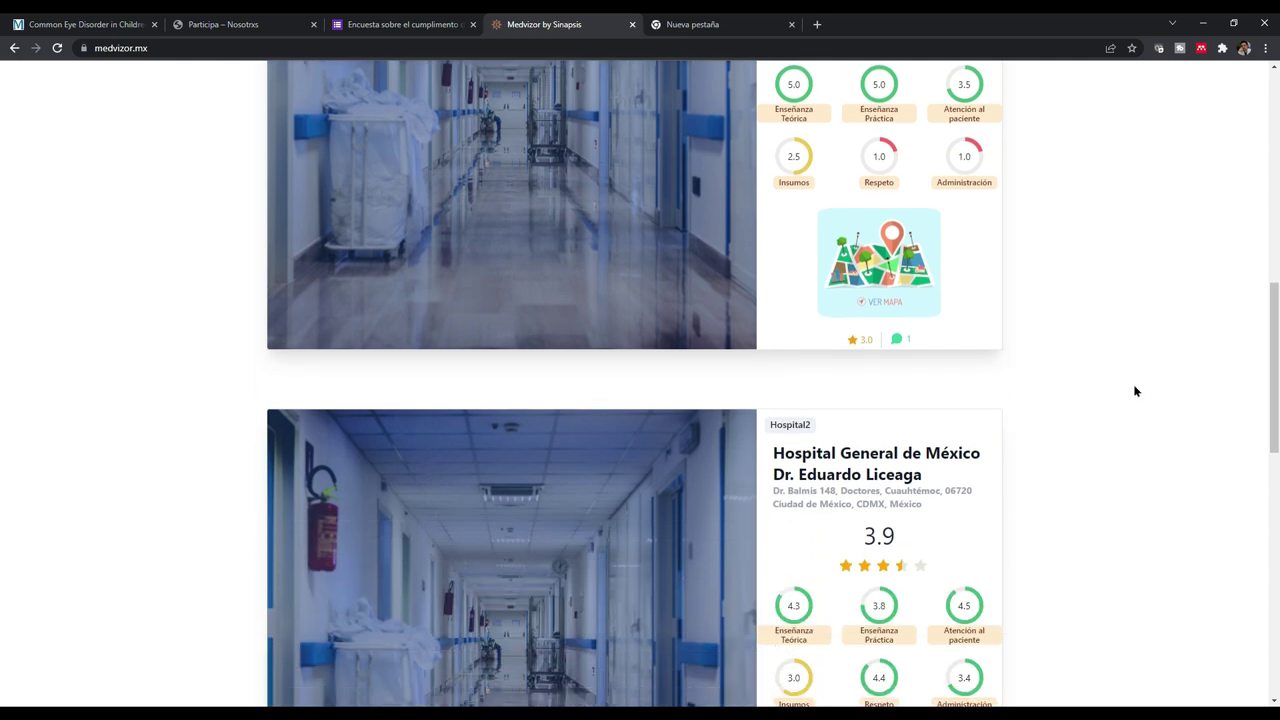
scroll(1133, 384, down, 2)
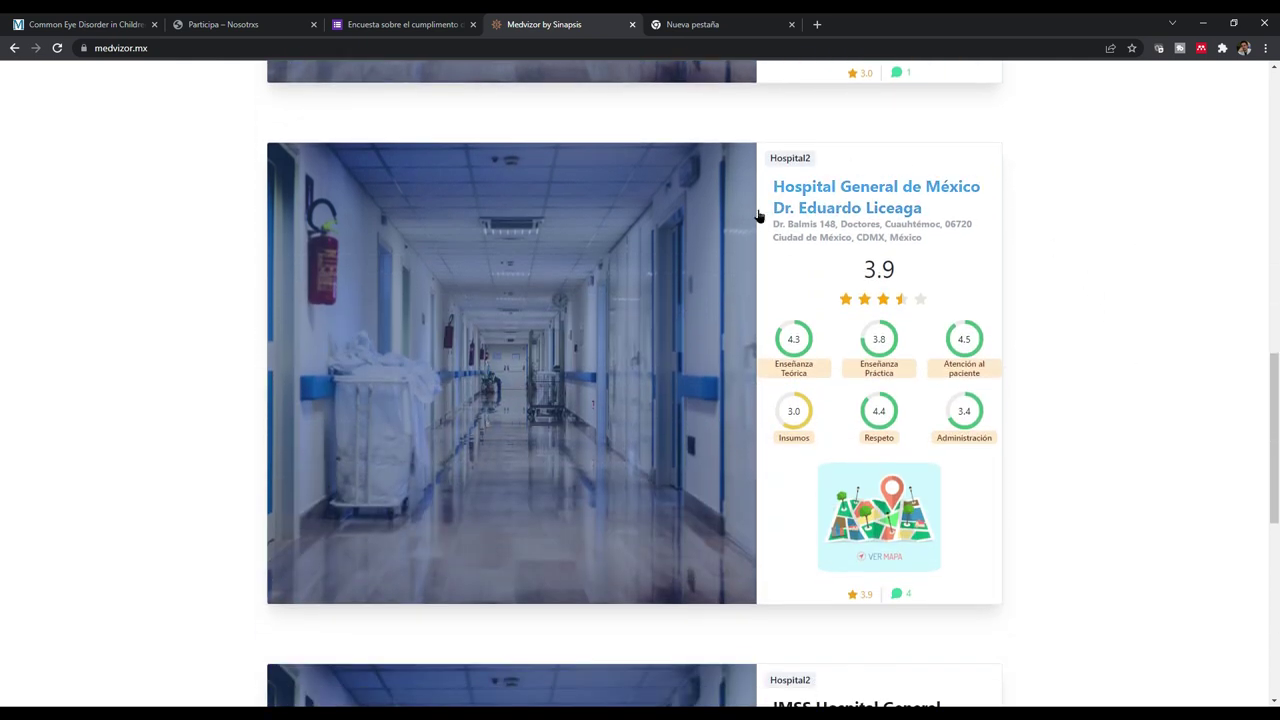